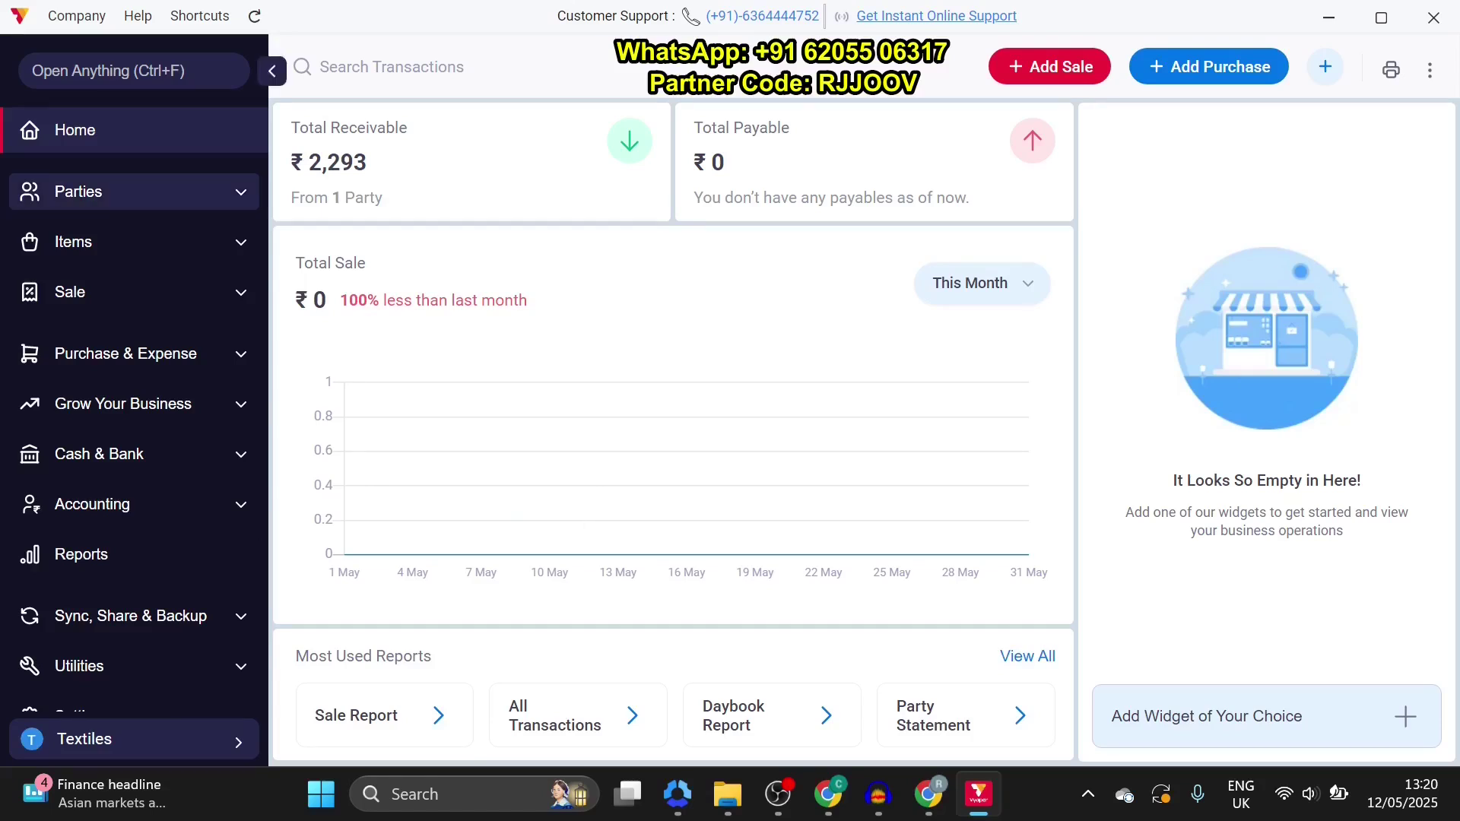
Start a new party in the party list and enter the party's name and phone number
{"action": "left_click", "coordinate": [134, 192]}
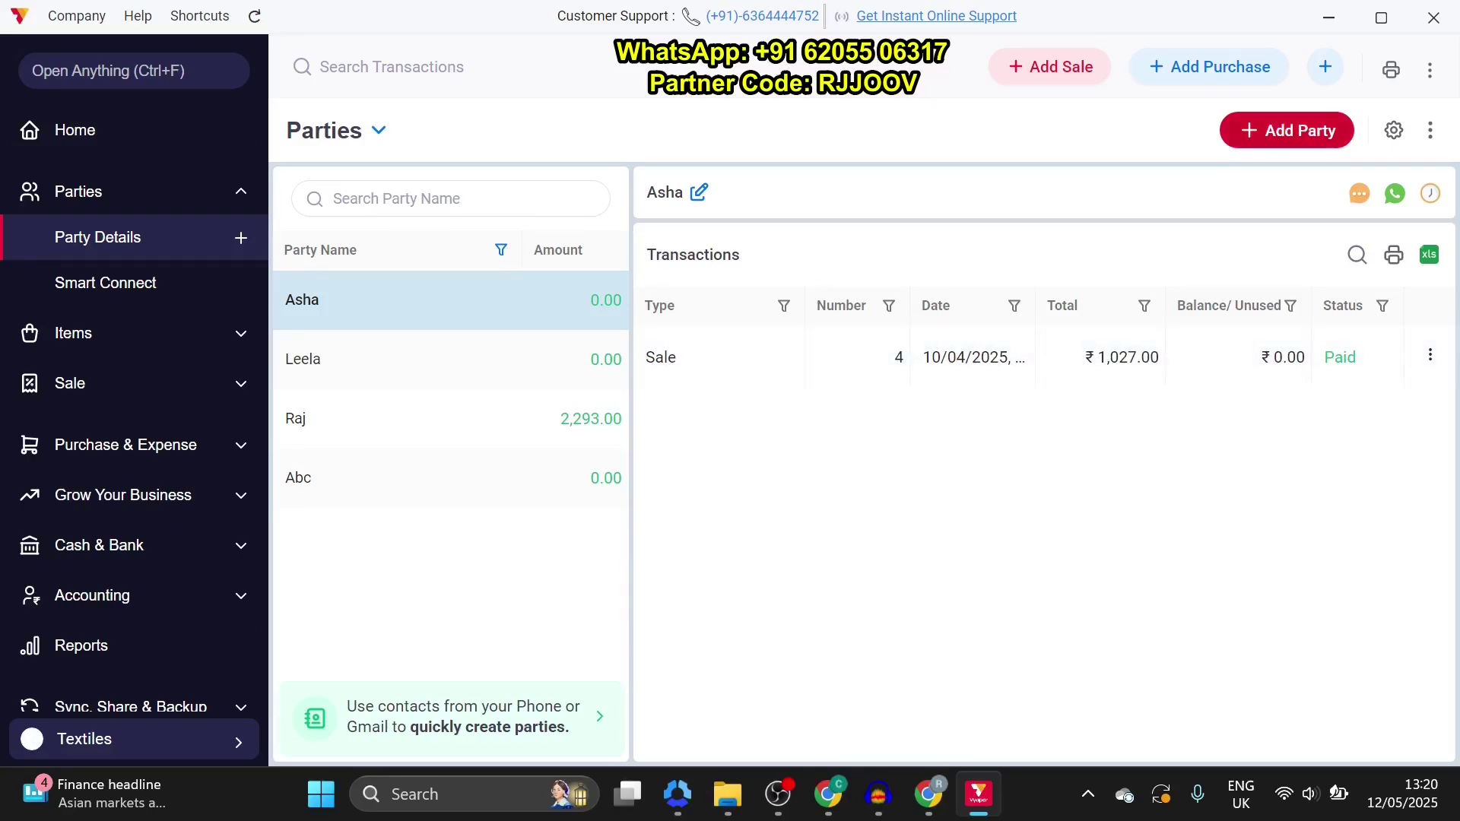
{"action": "left_click", "coordinate": [1286, 130]}
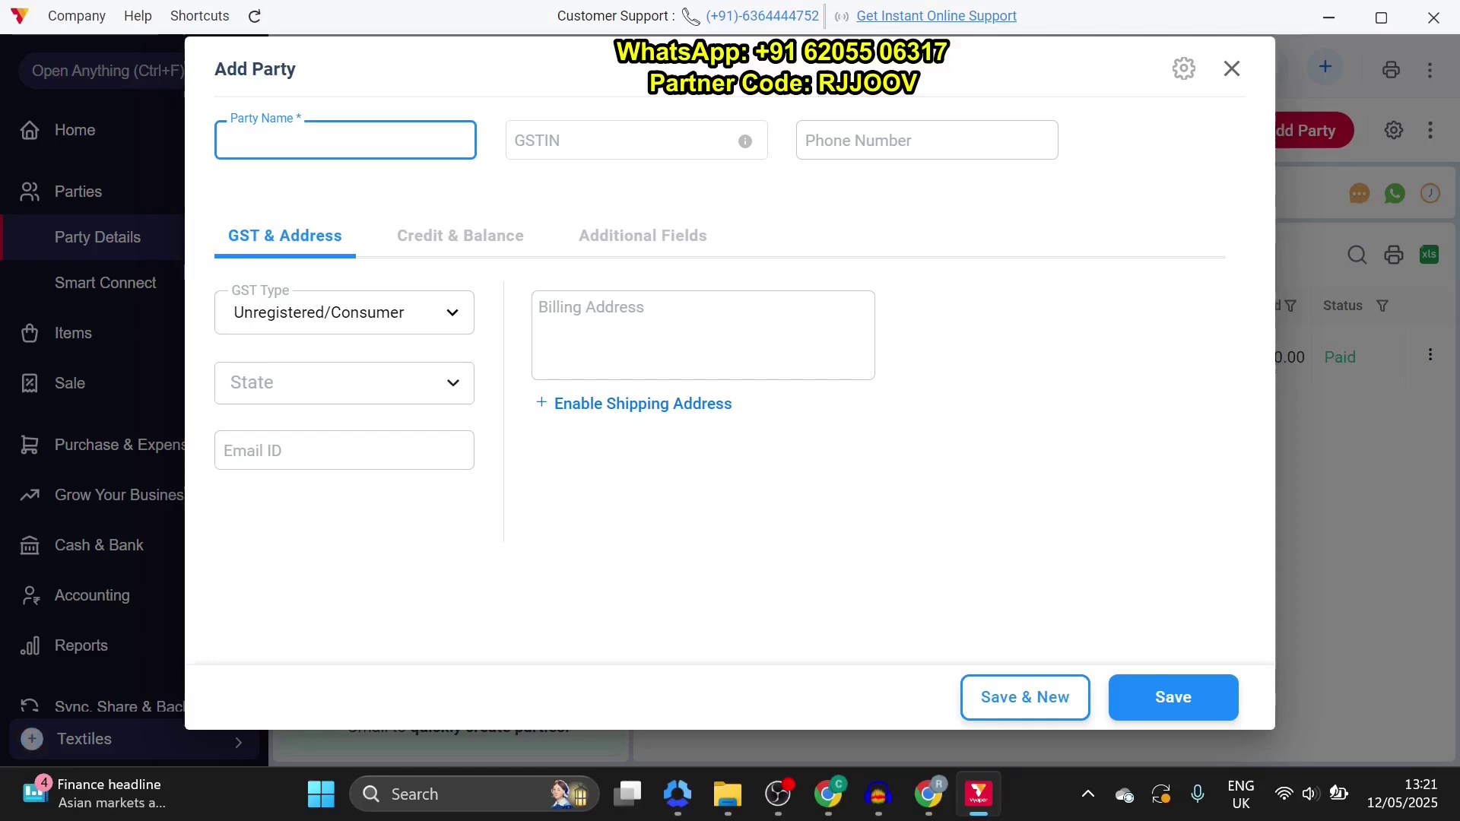
{"action": "type", "text": "Mano"}
{"action": "key", "text": "Tab"}
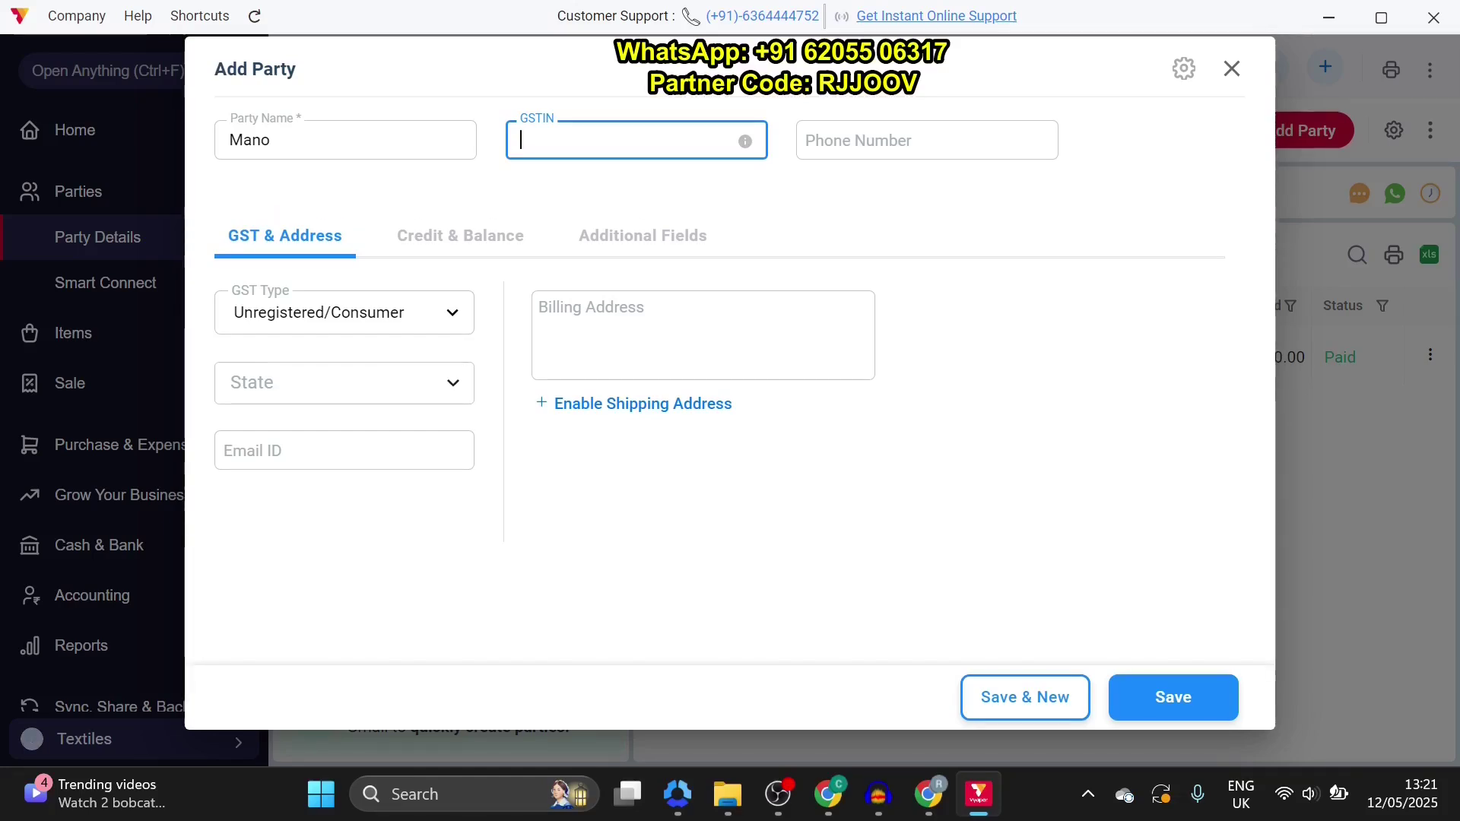
{"action": "left_click", "coordinate": [812, 140]}
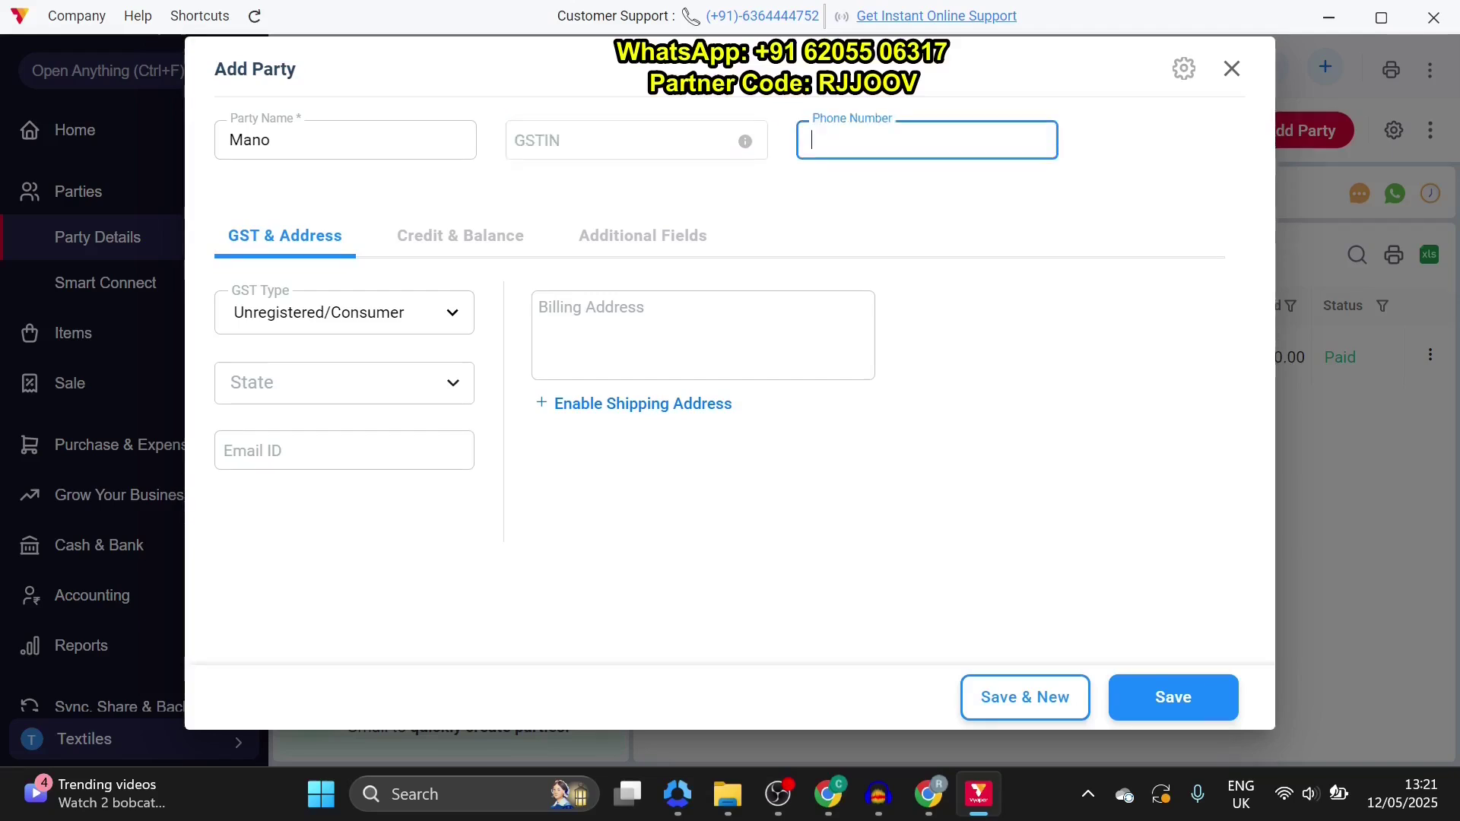
{"action": "type", "text": "9876543210"}
Set the party's GST type to Registered Business - Regular and state to Tamil Nadu, and fill in the billing address
{"action": "left_click", "coordinate": [344, 313]}
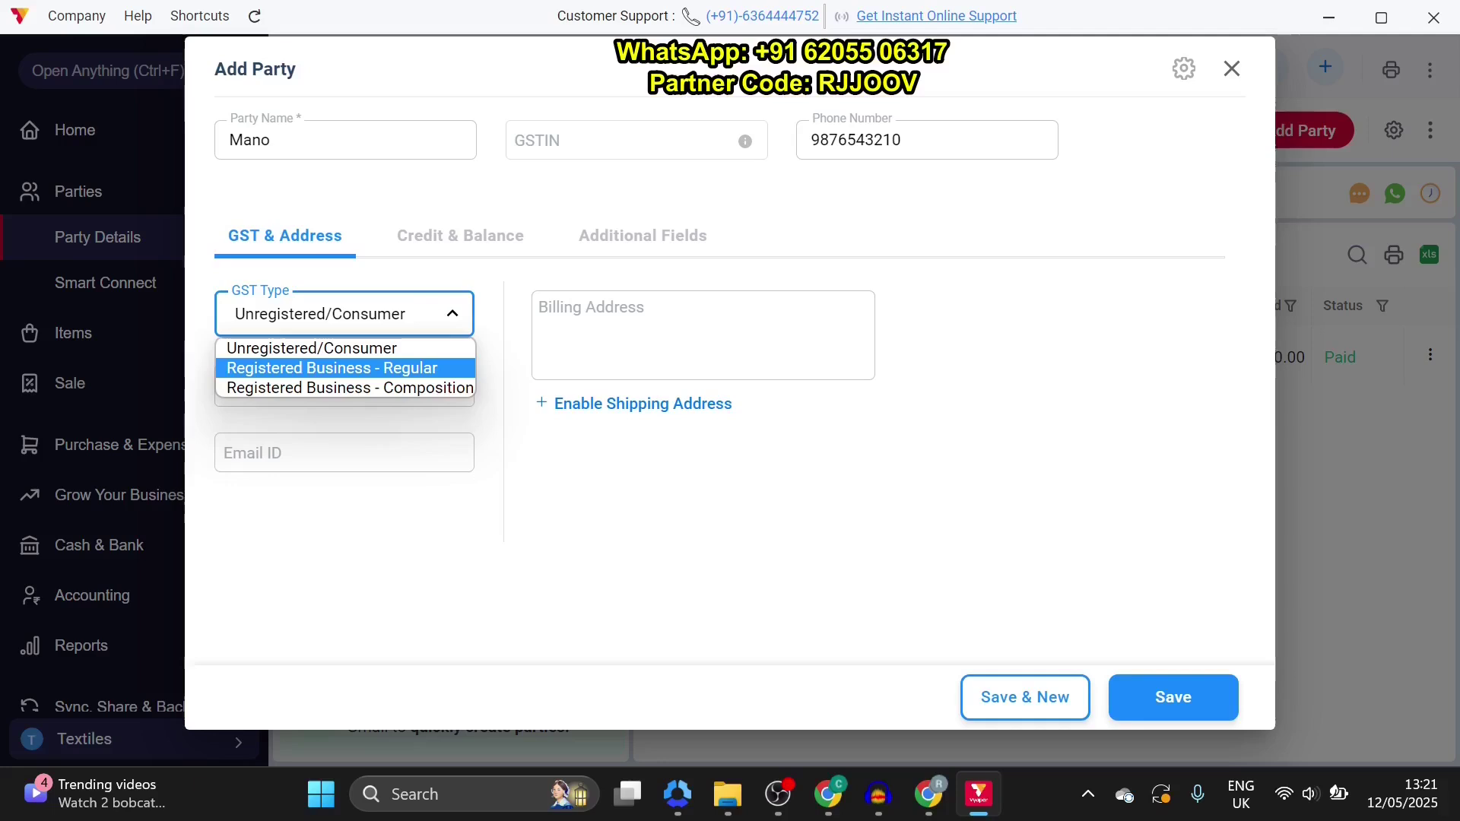
{"action": "left_click", "coordinate": [331, 368]}
{"action": "left_click", "coordinate": [344, 384]}
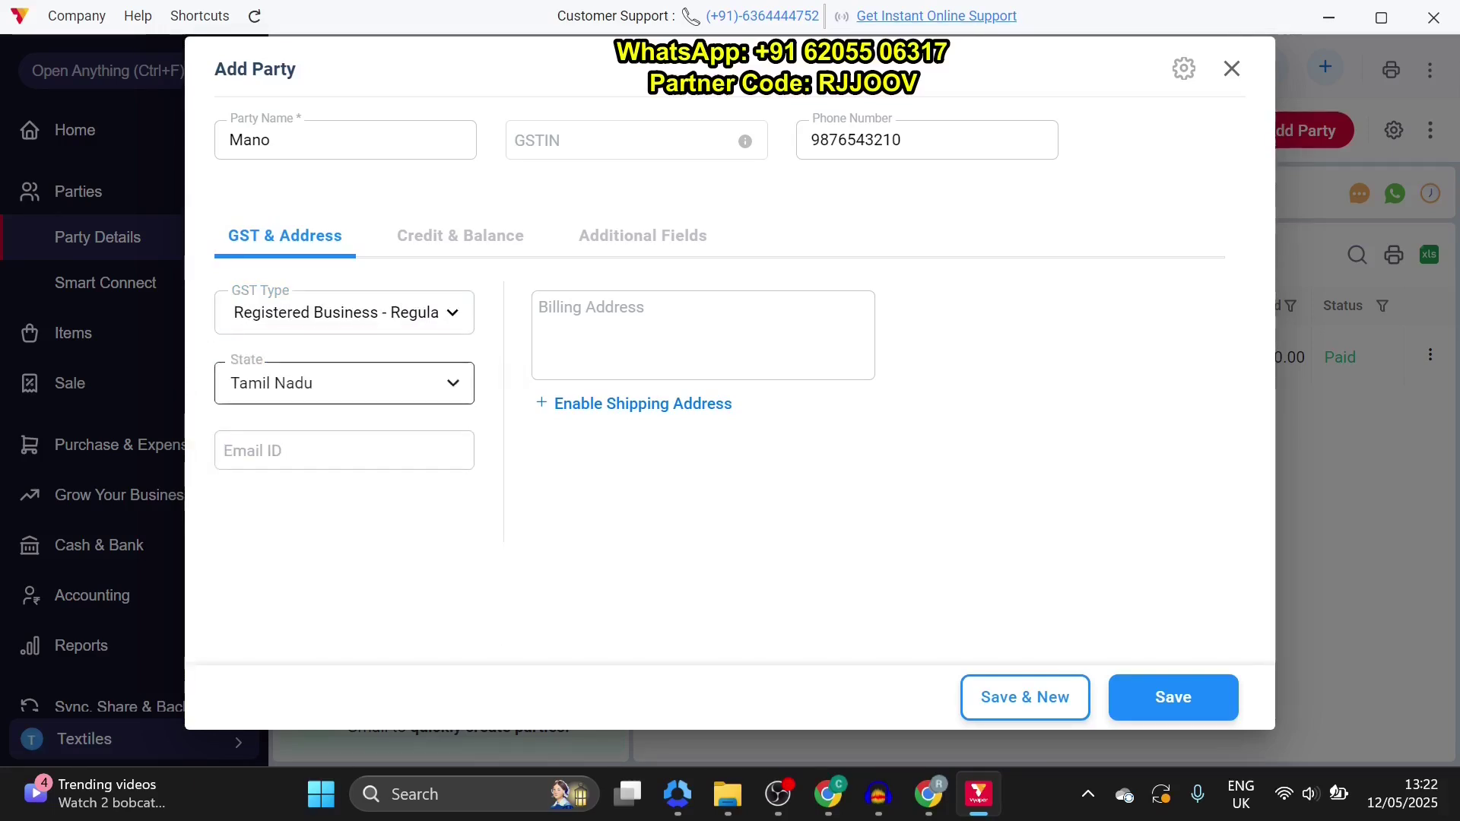
{"action": "left_click", "coordinate": [344, 450]}
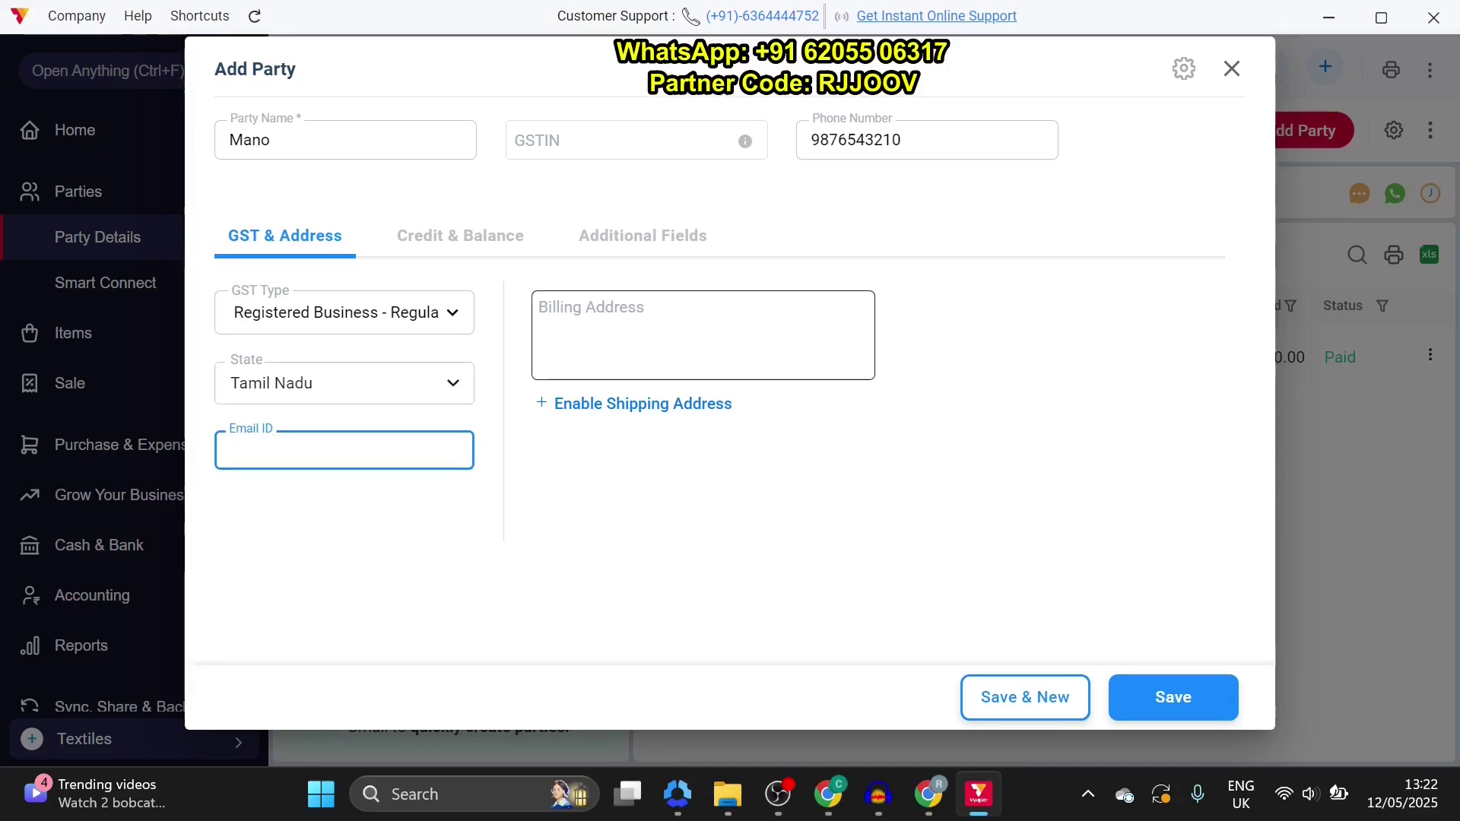
{"action": "left_click", "coordinate": [702, 335]}
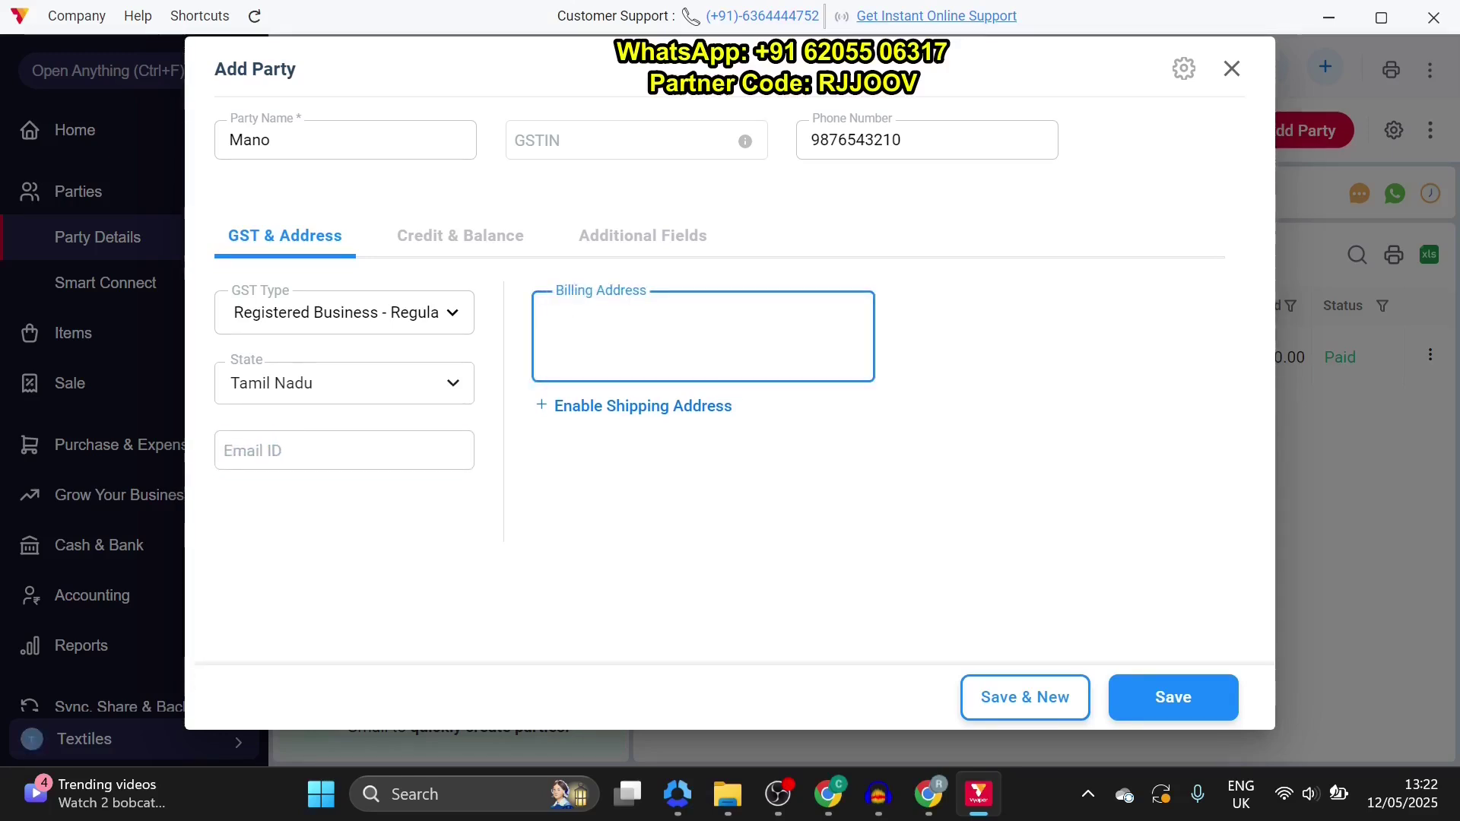
{"action": "type", "text": "abc"}
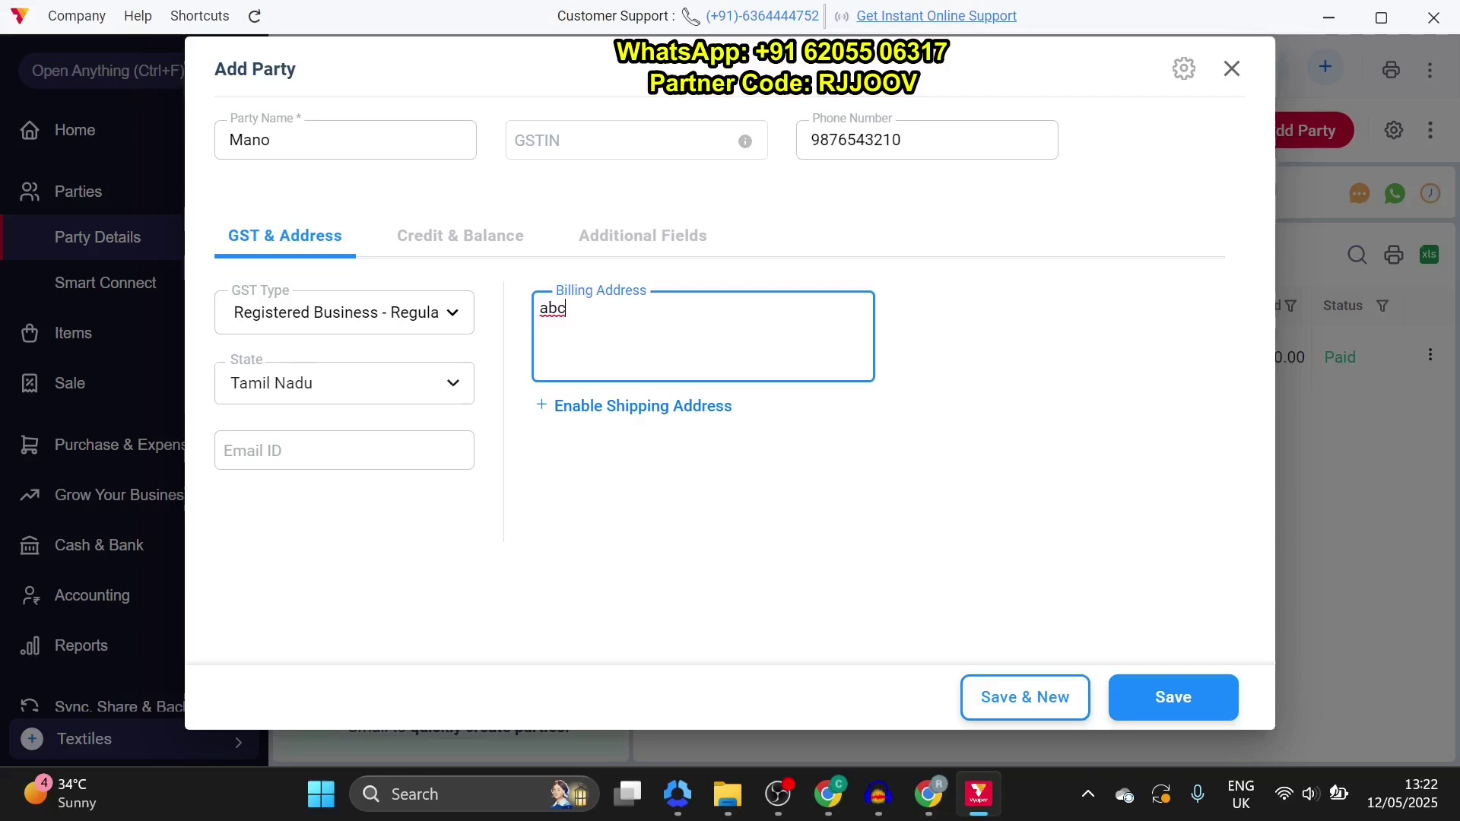
Enable the shipping address for the party, and disable it again for all parties
{"action": "key", "text": "Tab"}
{"action": "key", "text": "Return"}
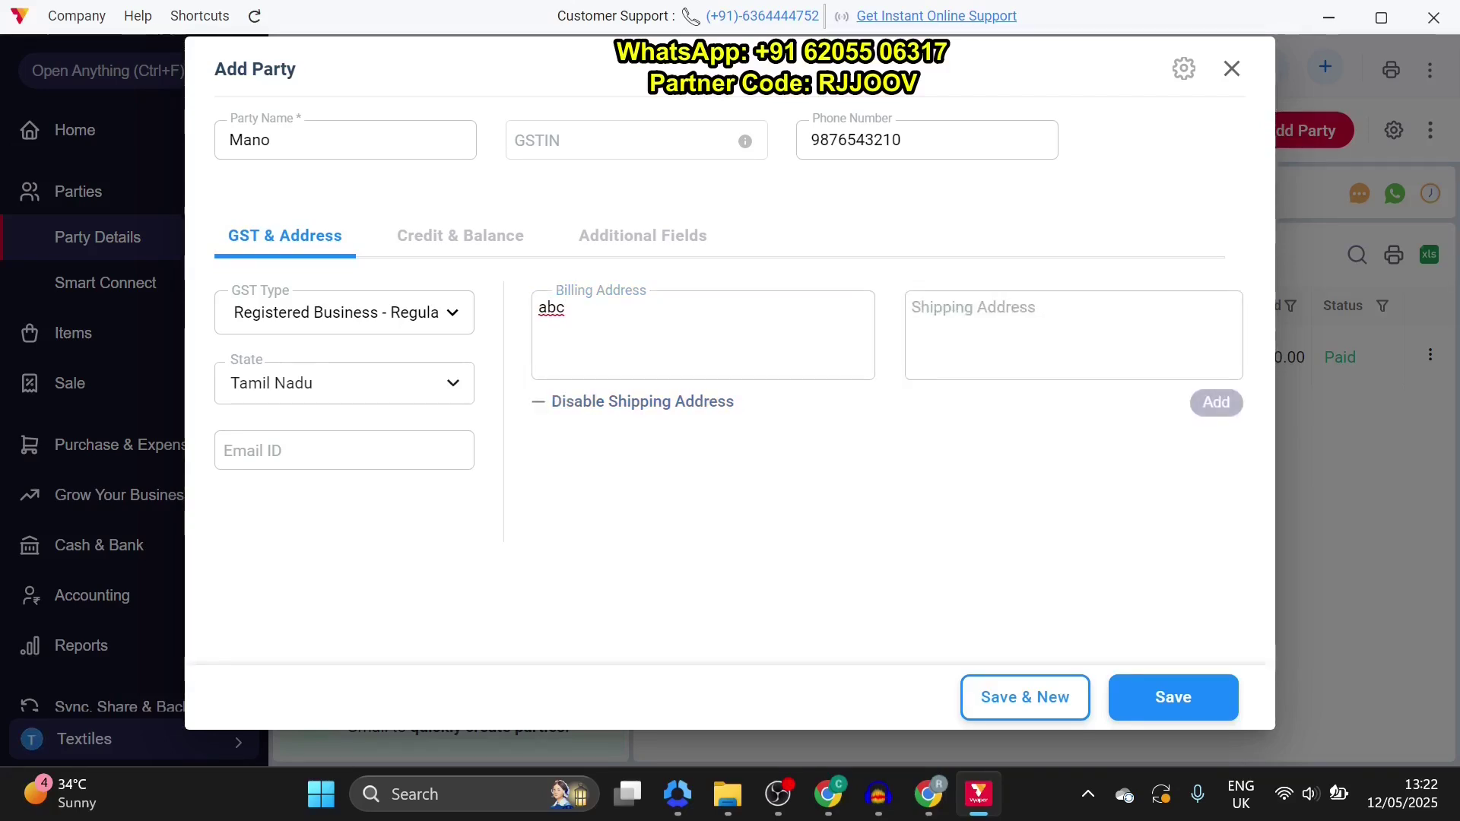
{"action": "key", "text": "Return"}
{"action": "key", "text": "Return"}
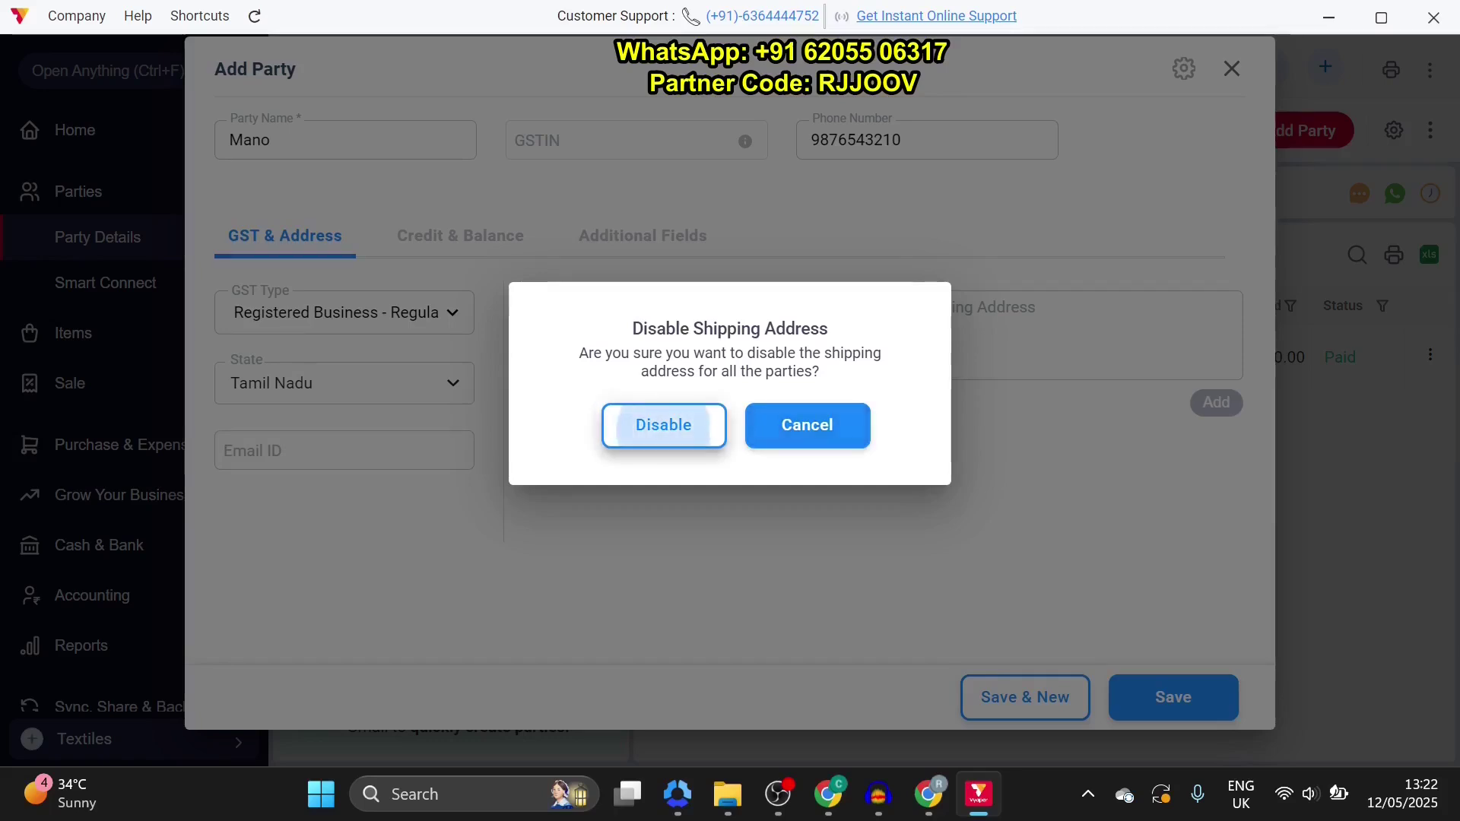
{"action": "key", "text": "Return"}
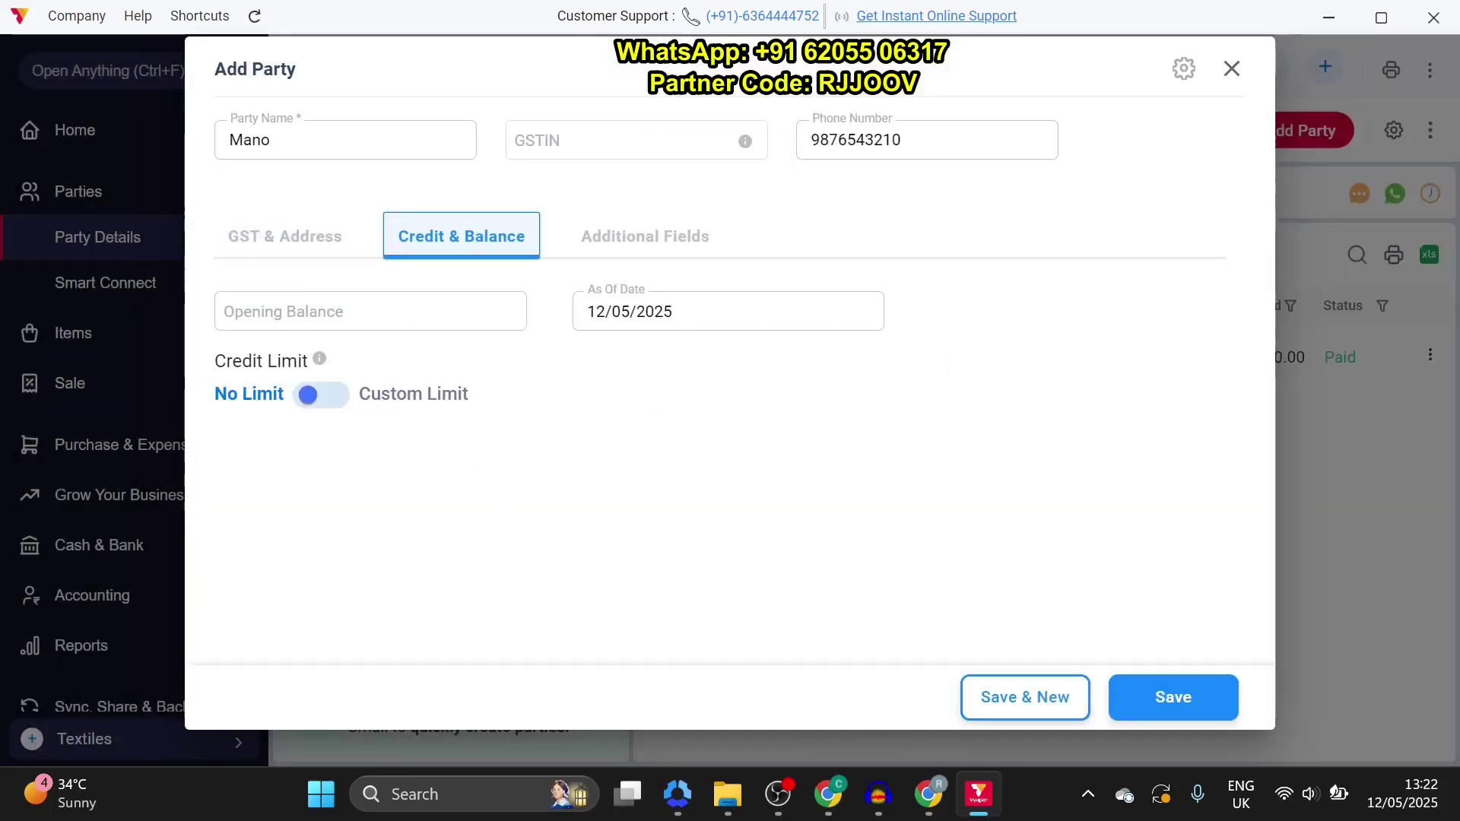
Give the party an opening balance of 2000 marked To Receive, with no credit limit
{"action": "left_click", "coordinate": [370, 311]}
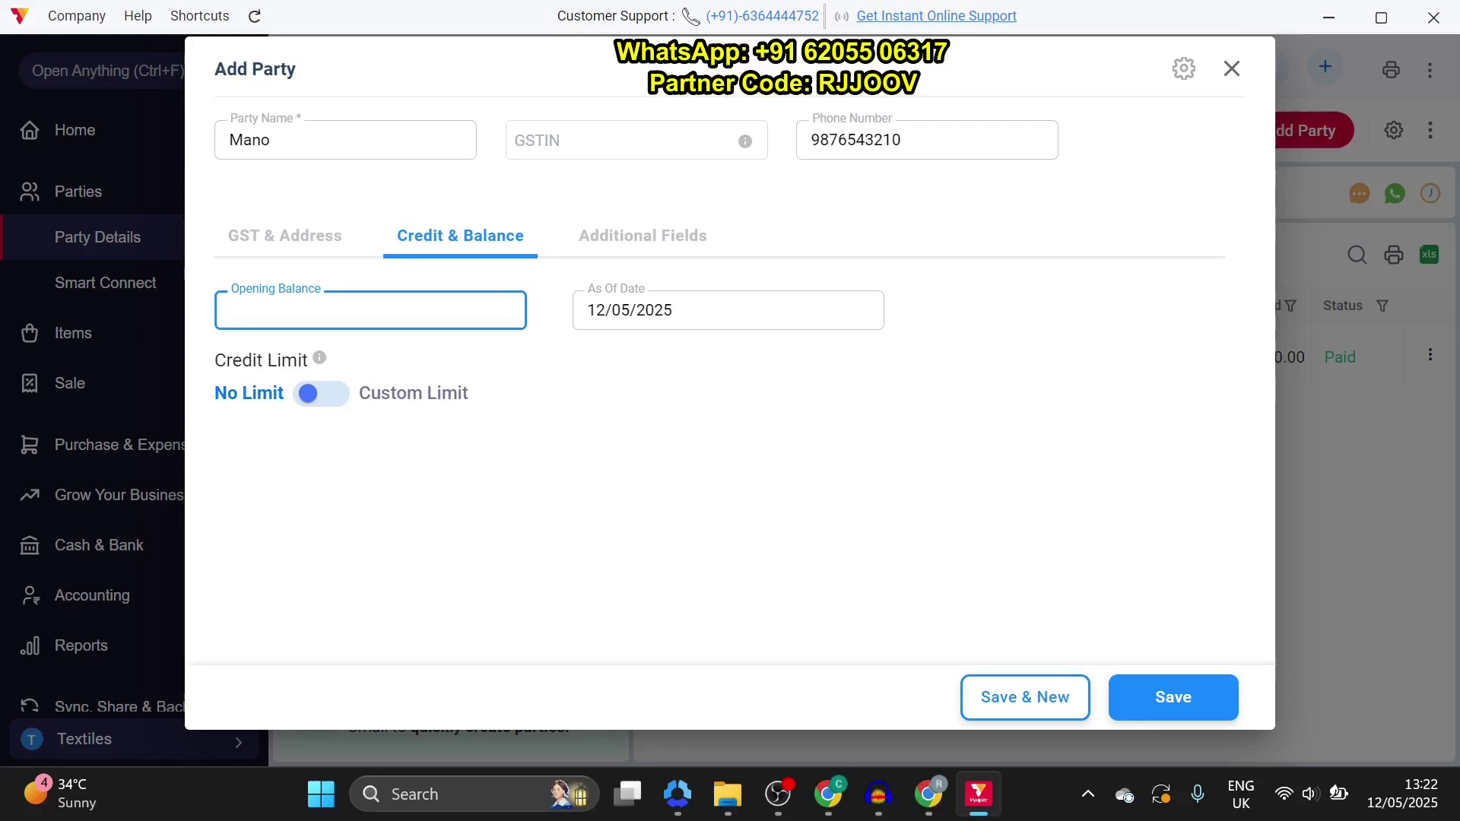
{"action": "type", "text": "2"}
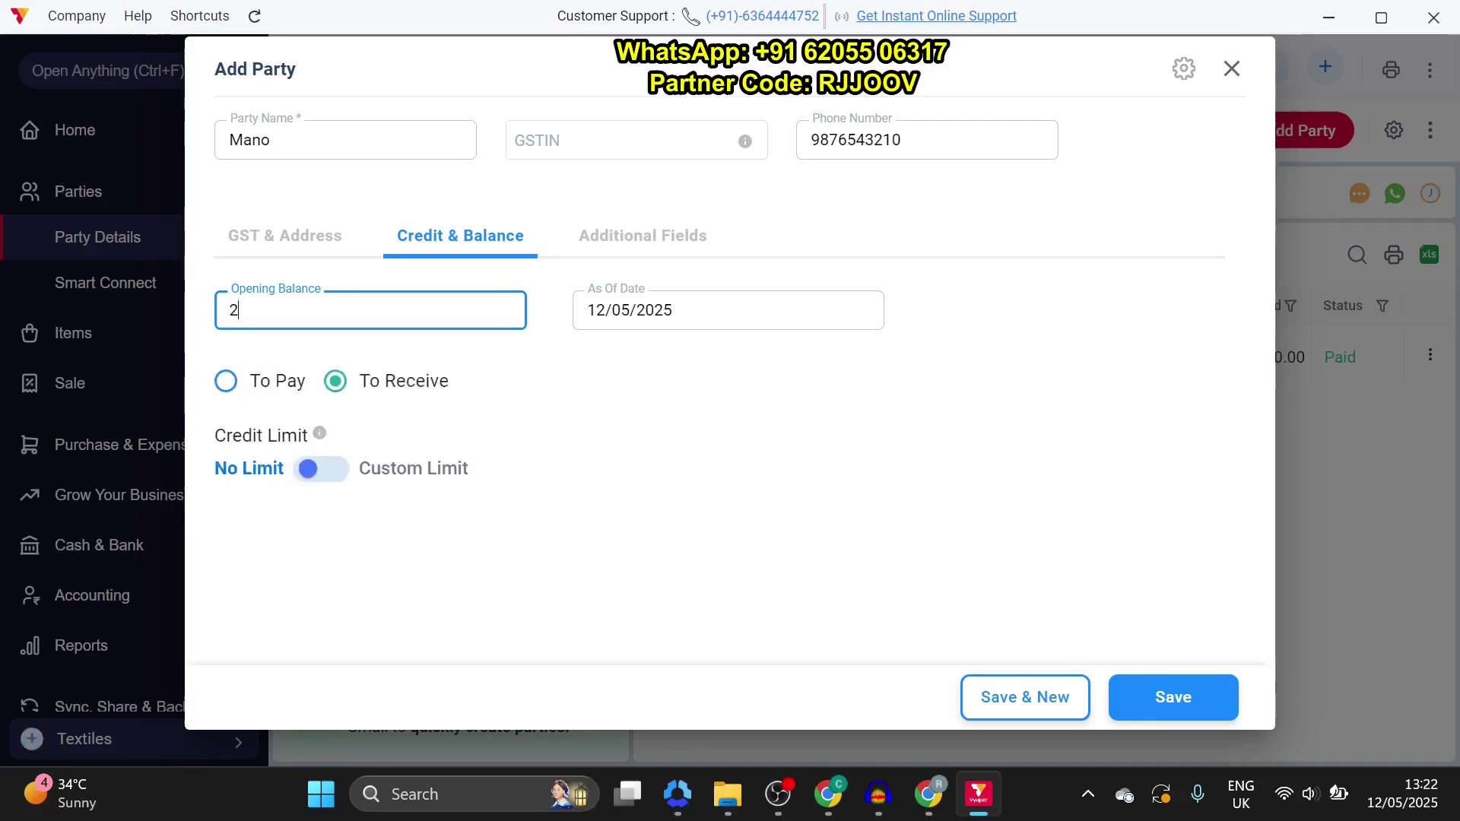
{"action": "type", "text": "000"}
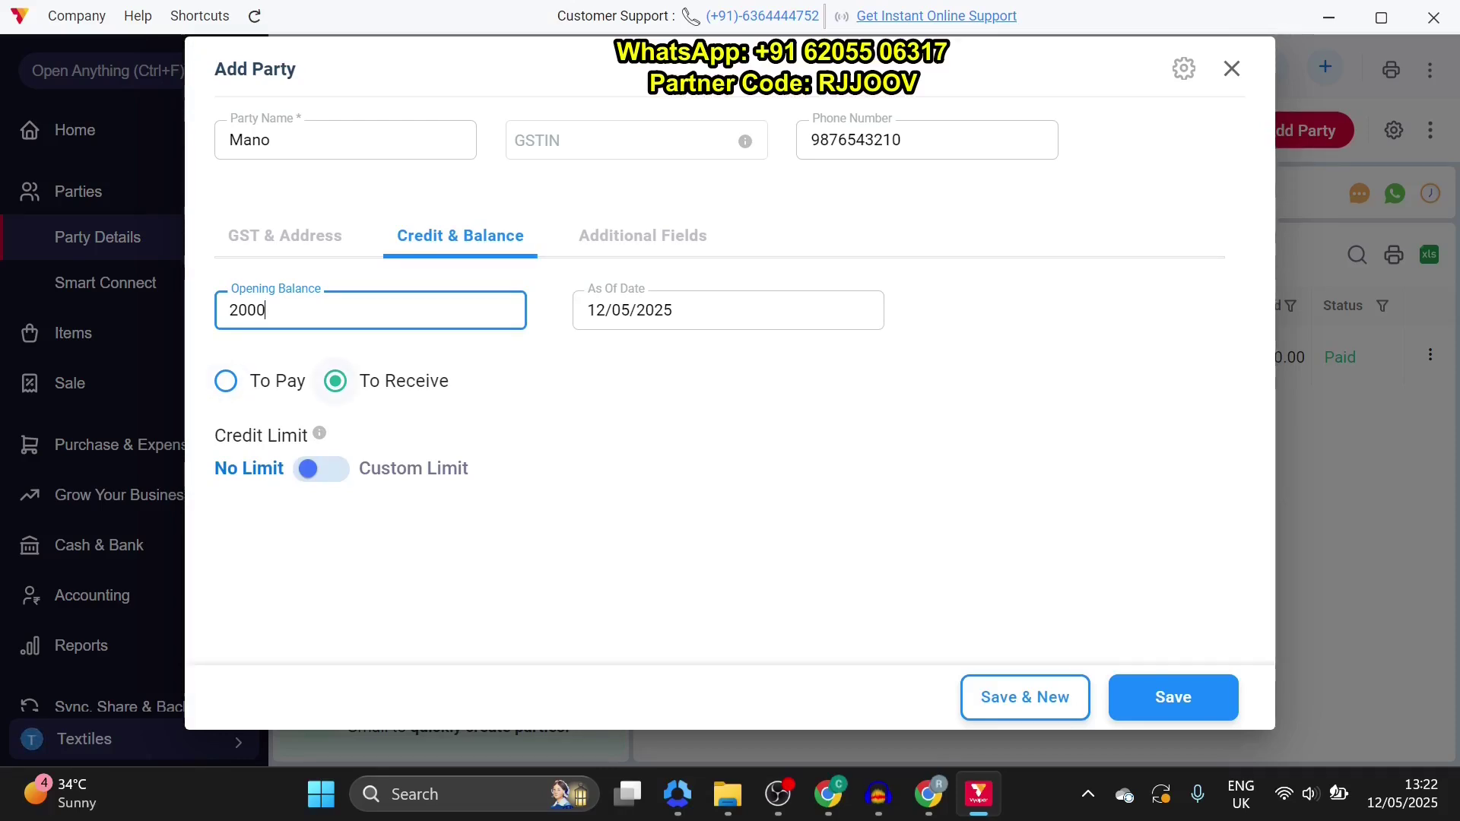
{"action": "left_click", "coordinate": [226, 381]}
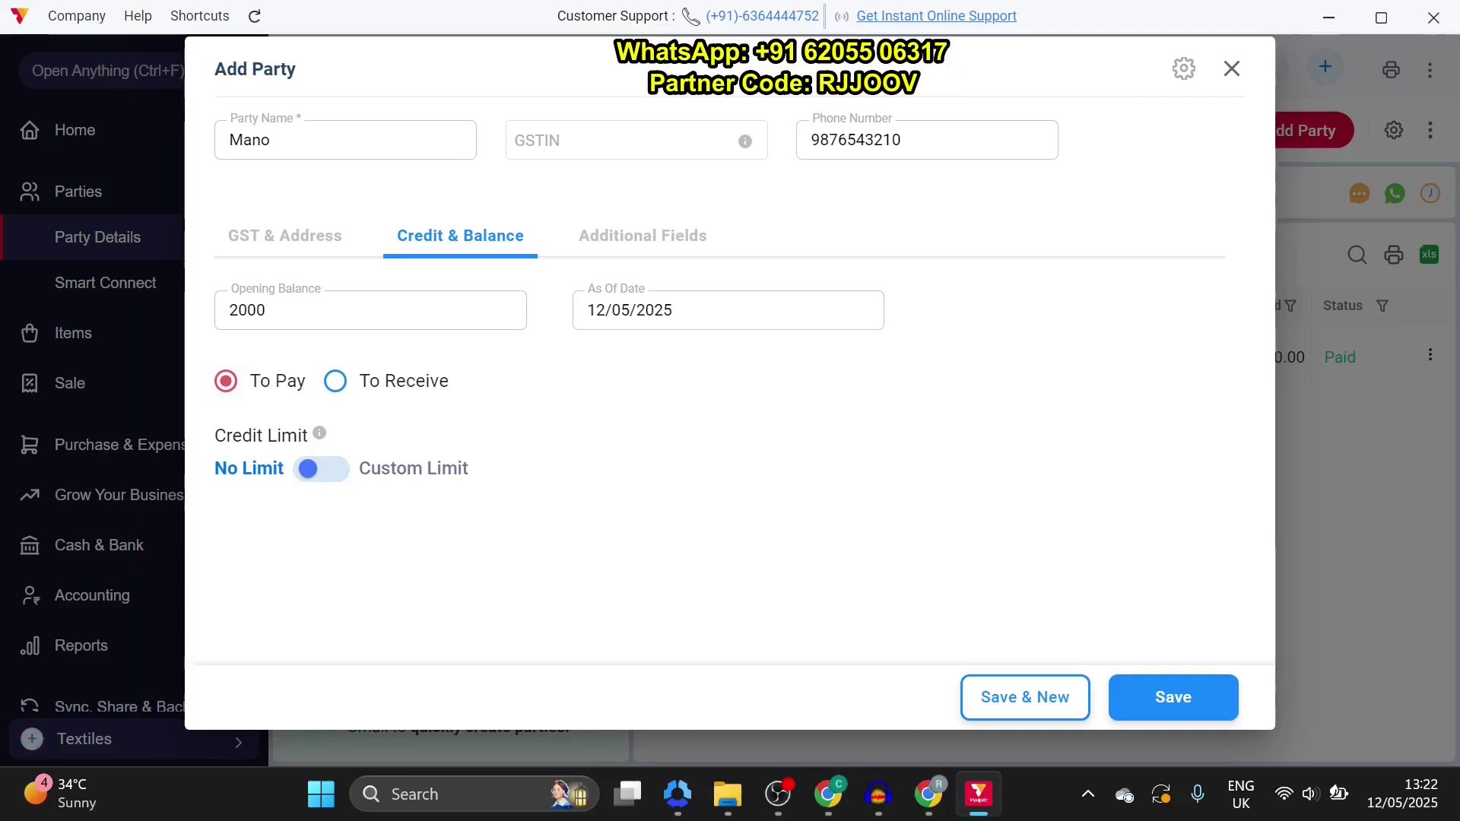
{"action": "left_click", "coordinate": [335, 381]}
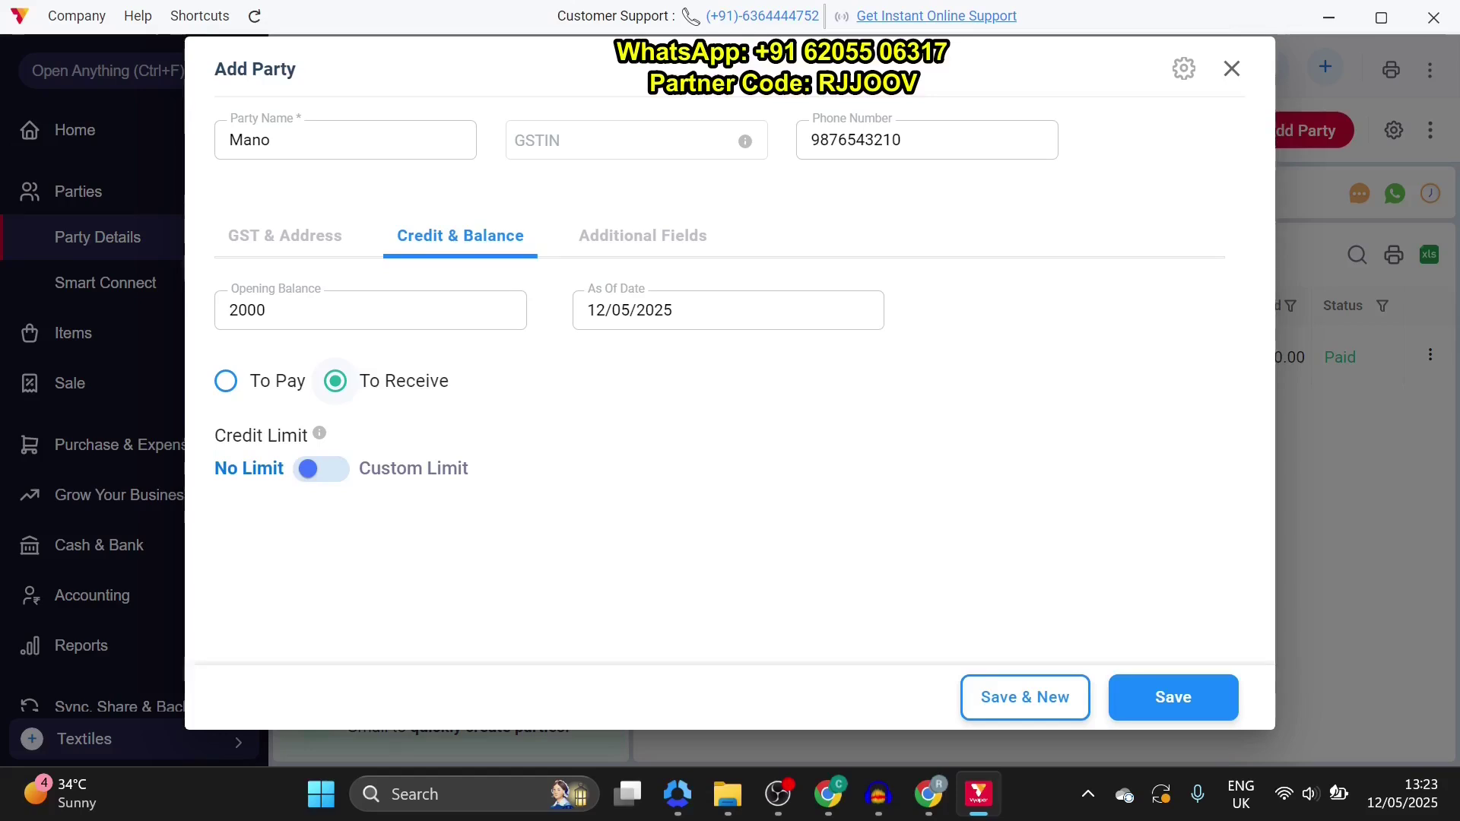
{"action": "left_click", "coordinate": [321, 469]}
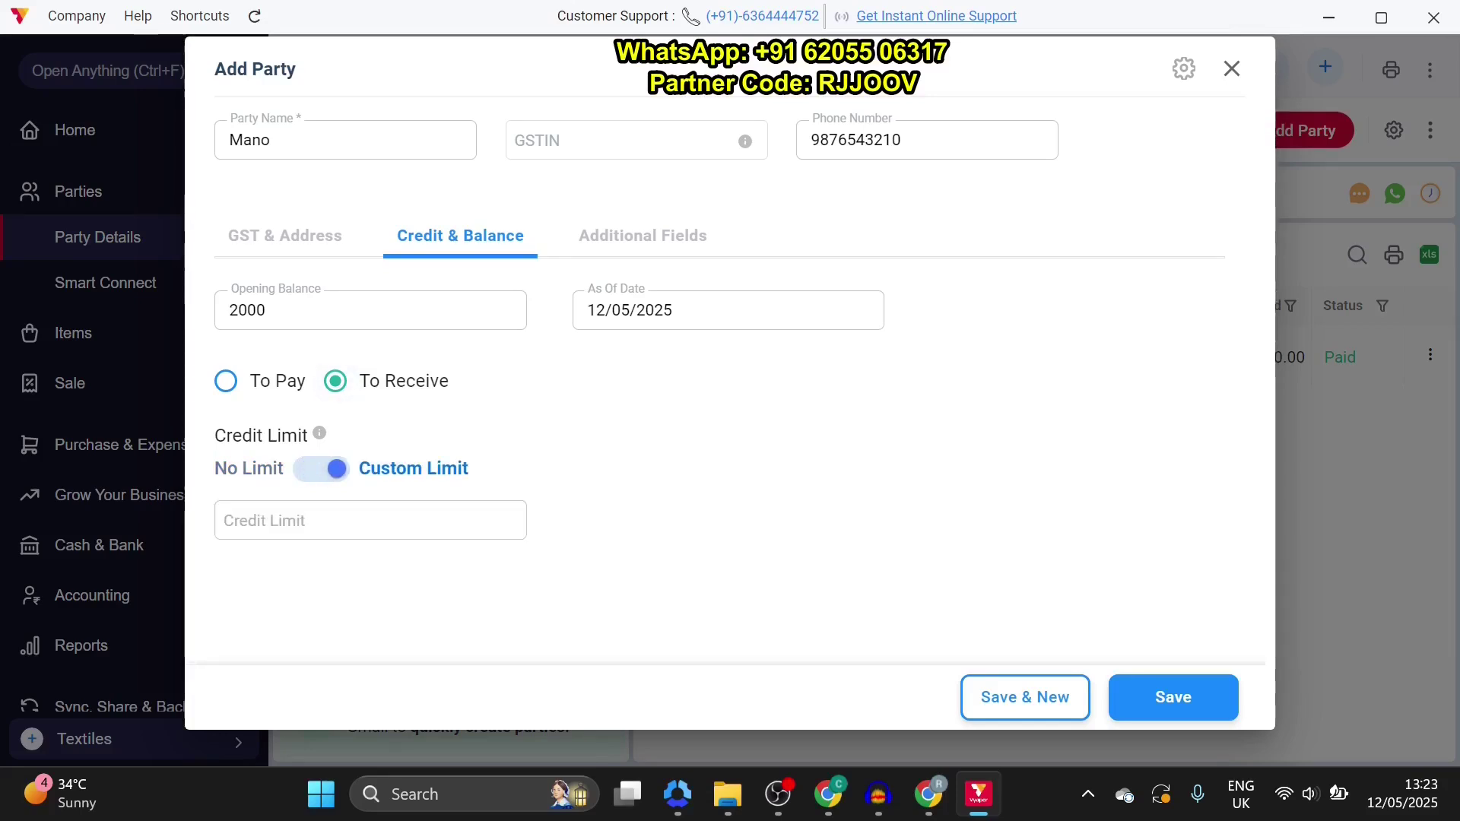
{"action": "left_click", "coordinate": [320, 469]}
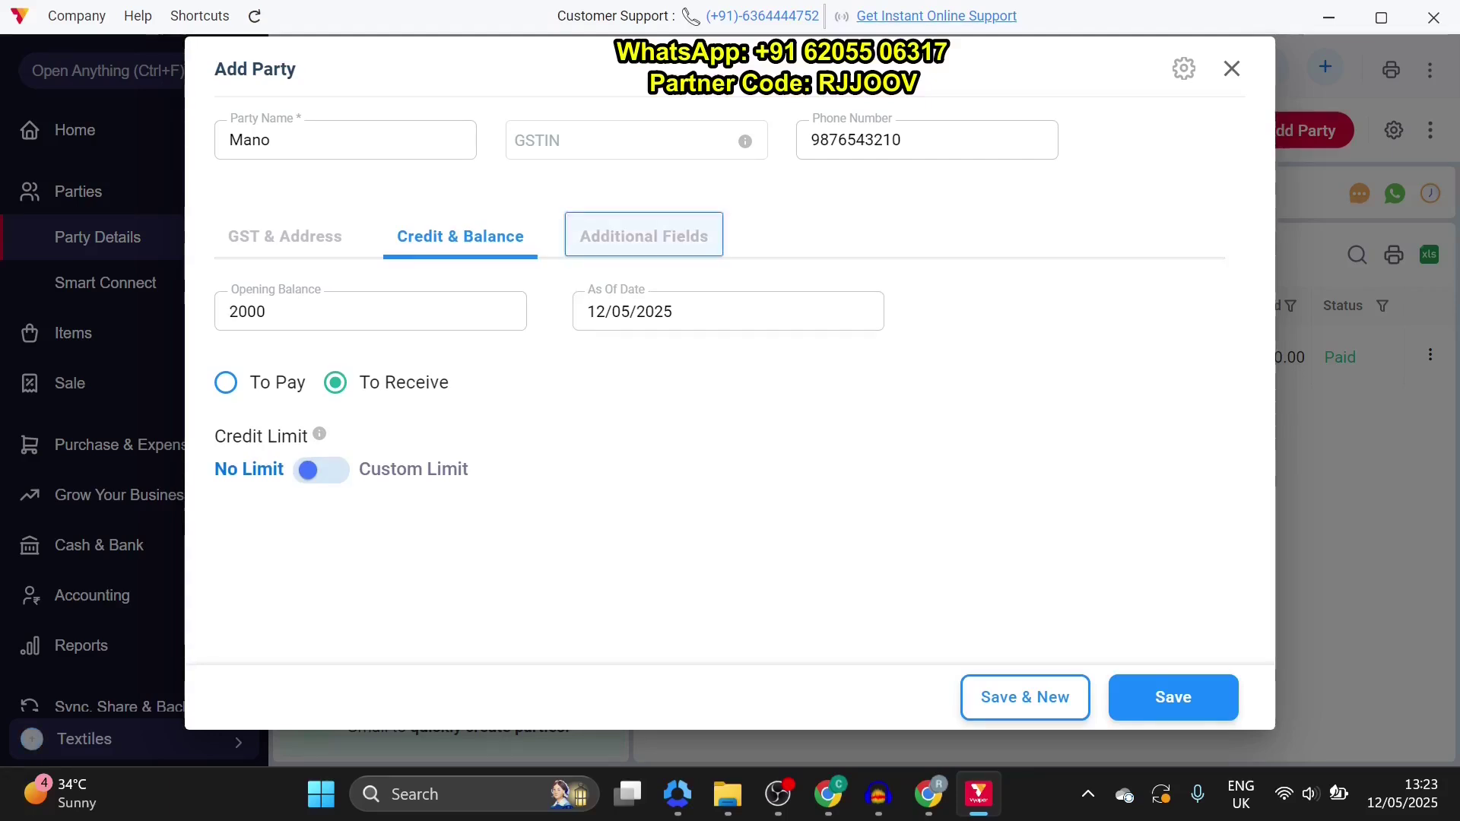
Enable the first additional field with a 12-digit number as its name, shown in print, and save the party
{"action": "left_click", "coordinate": [643, 235]}
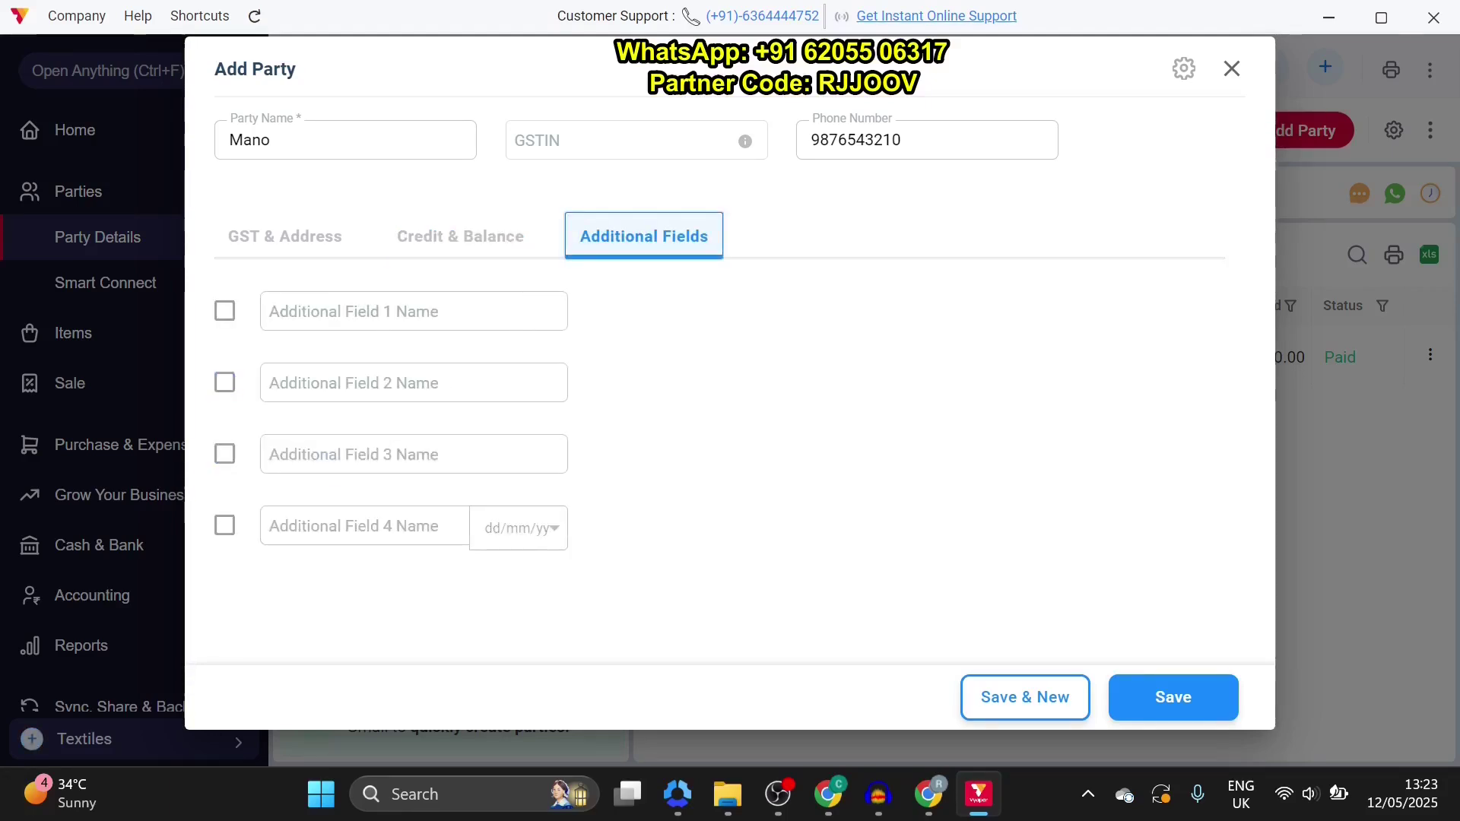
{"action": "left_click", "coordinate": [224, 310]}
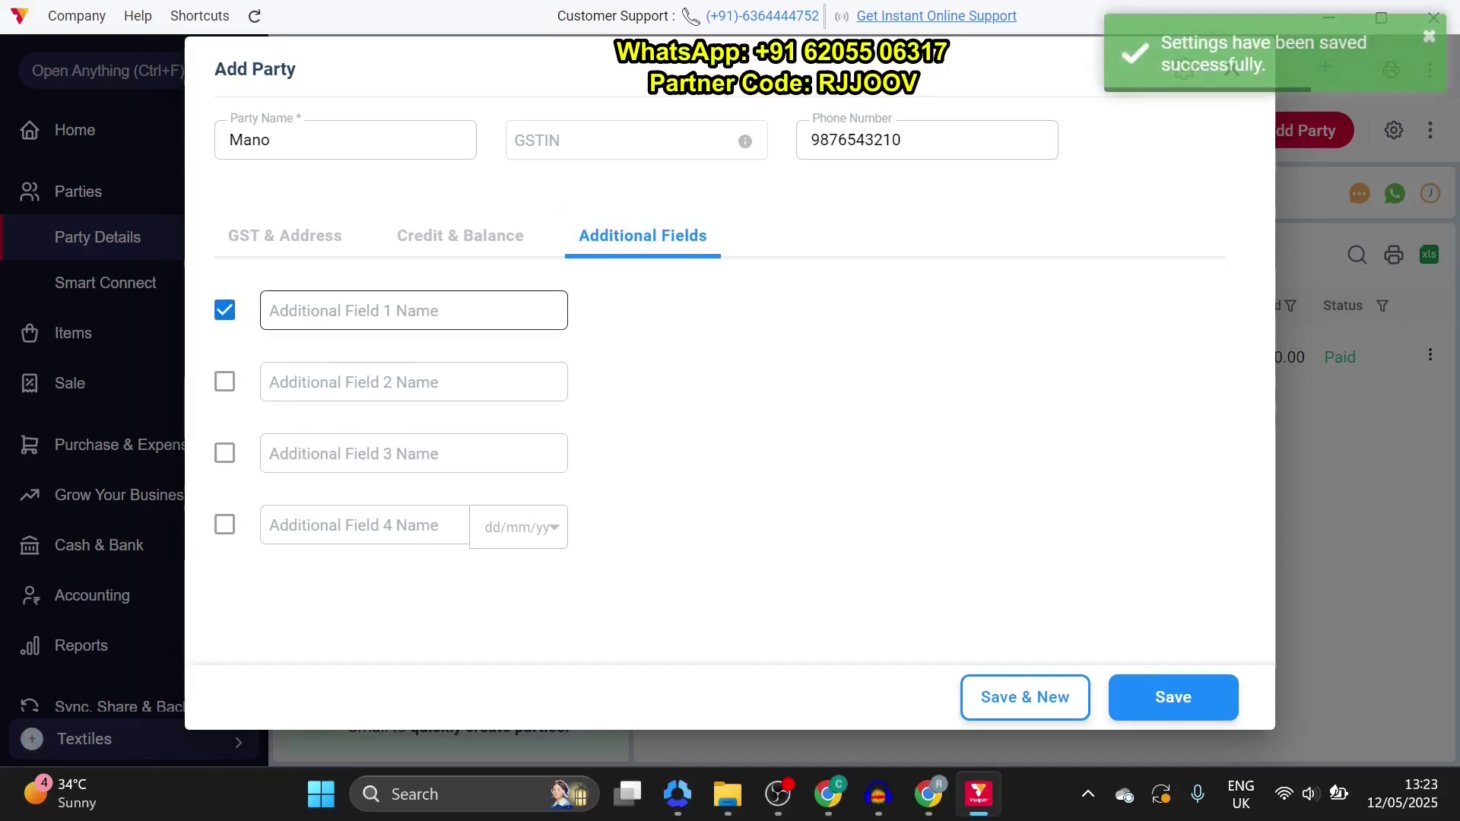
{"action": "left_click", "coordinate": [342, 311]}
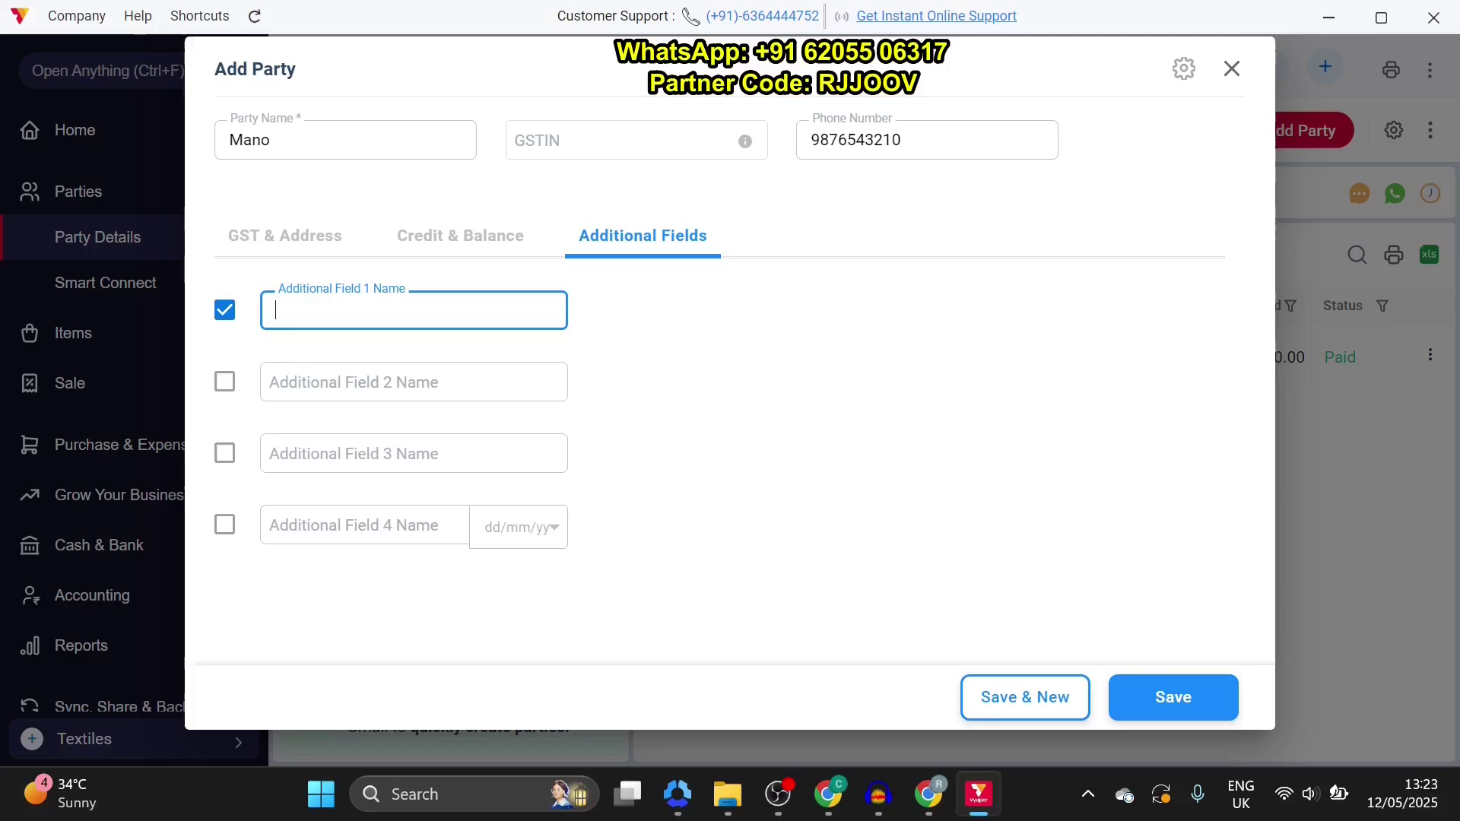
{"action": "type", "text": "234567890123"}
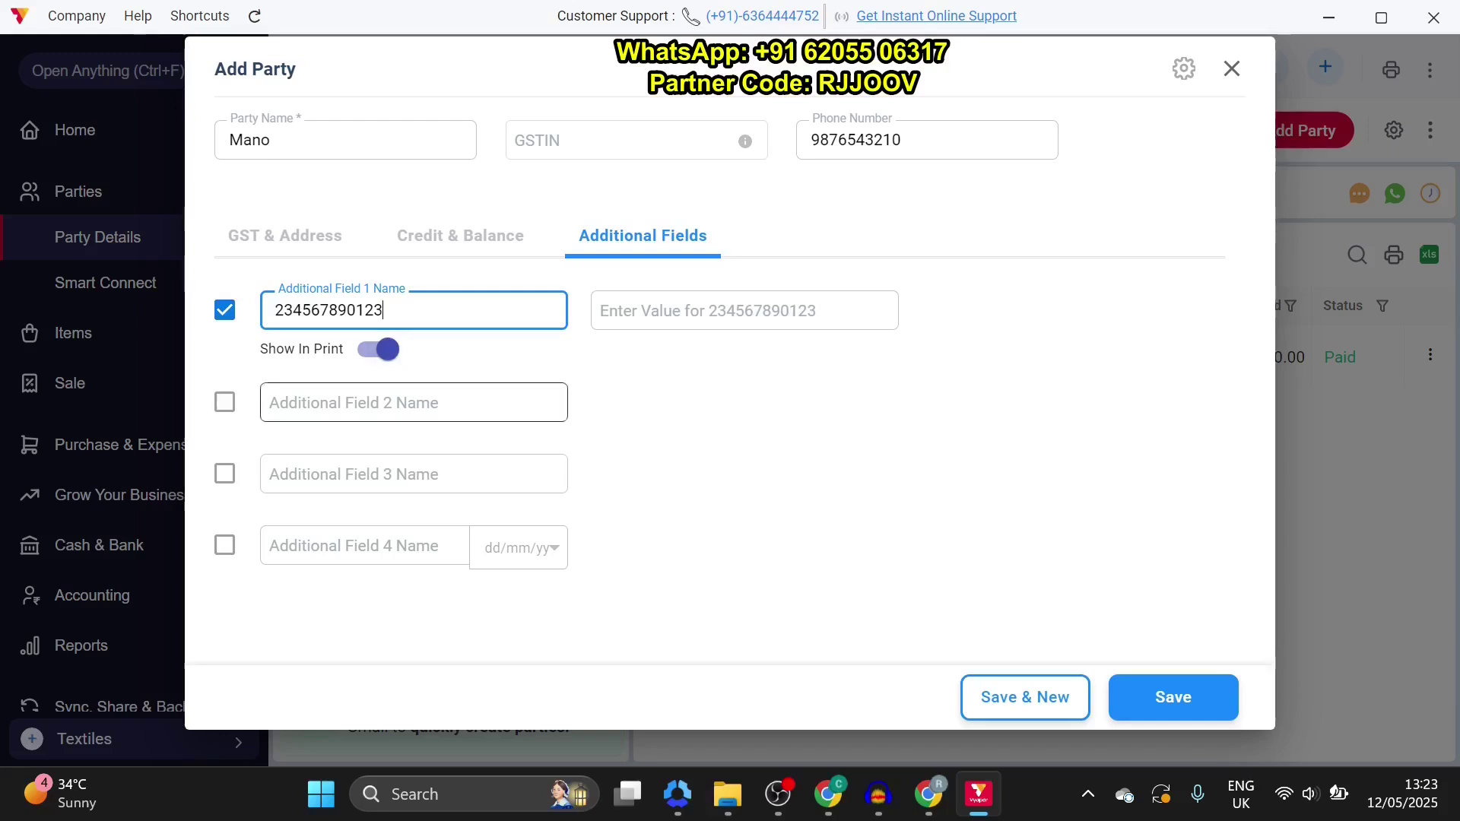
{"action": "left_click", "coordinate": [378, 349]}
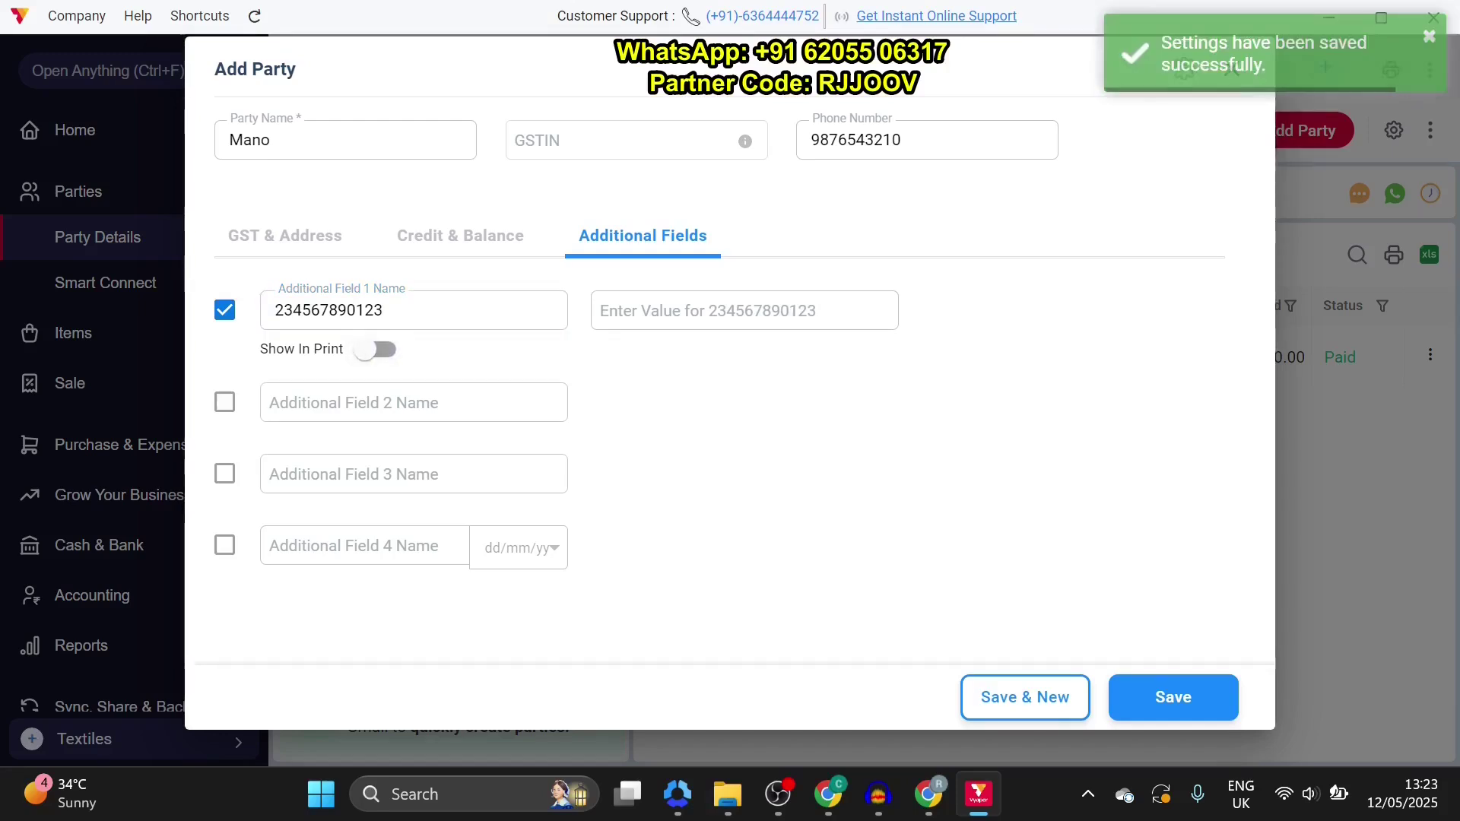
{"action": "left_click", "coordinate": [376, 349]}
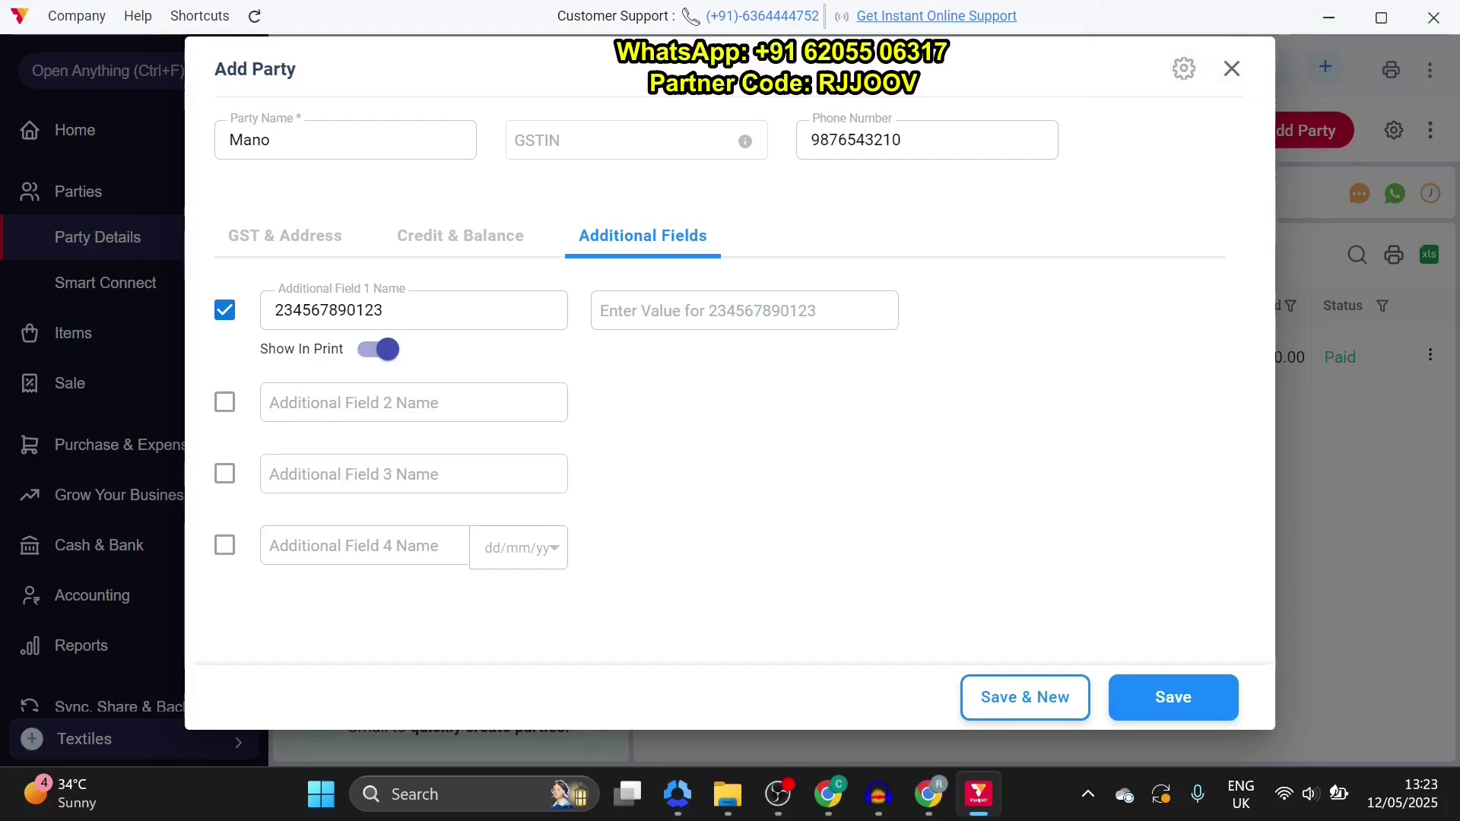
{"action": "left_click", "coordinate": [1174, 697]}
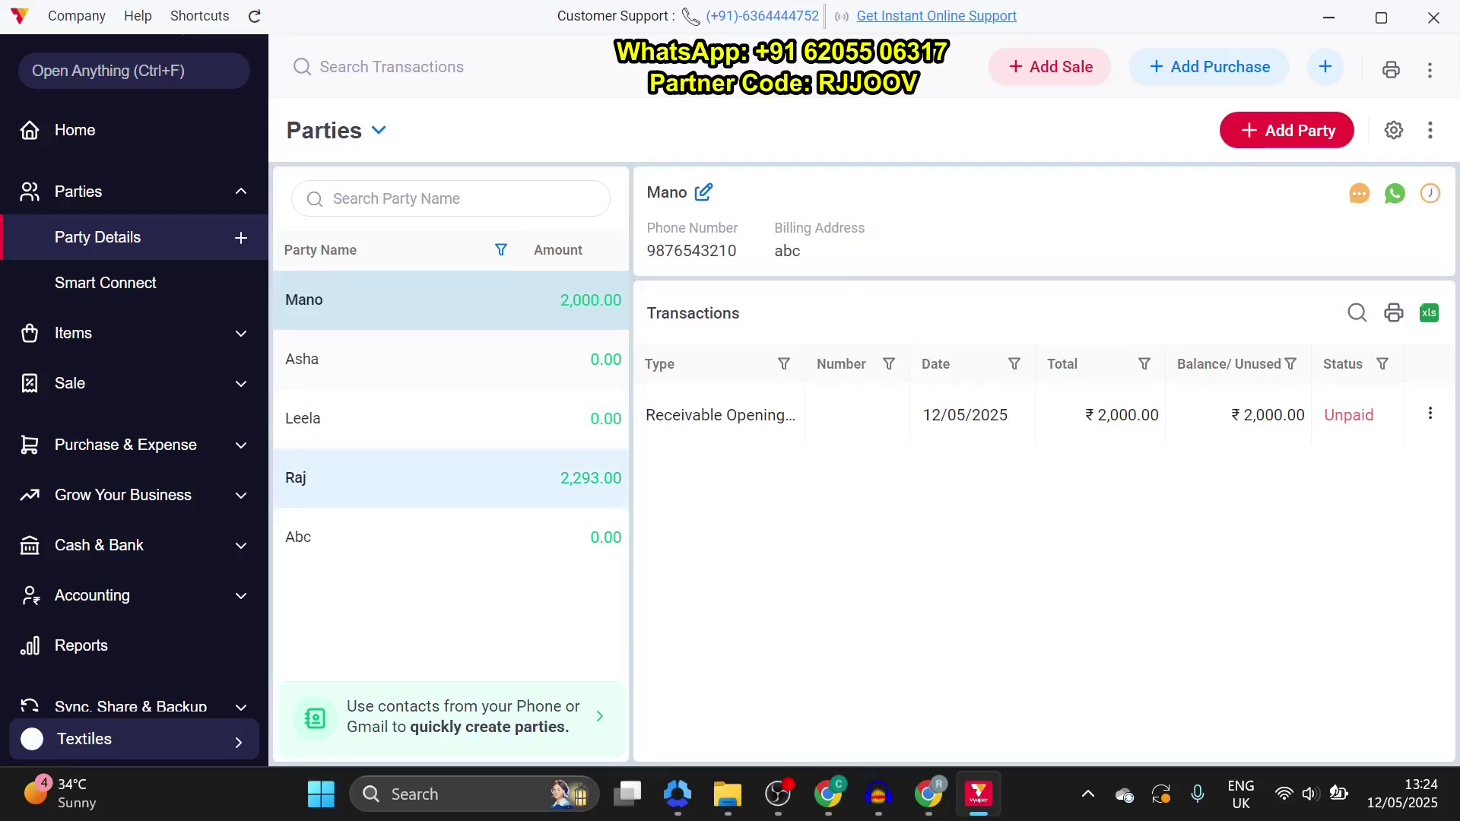
Select the party with the 2,293.00 balance and review the actions available for its sale transaction
{"action": "left_click", "coordinate": [426, 478]}
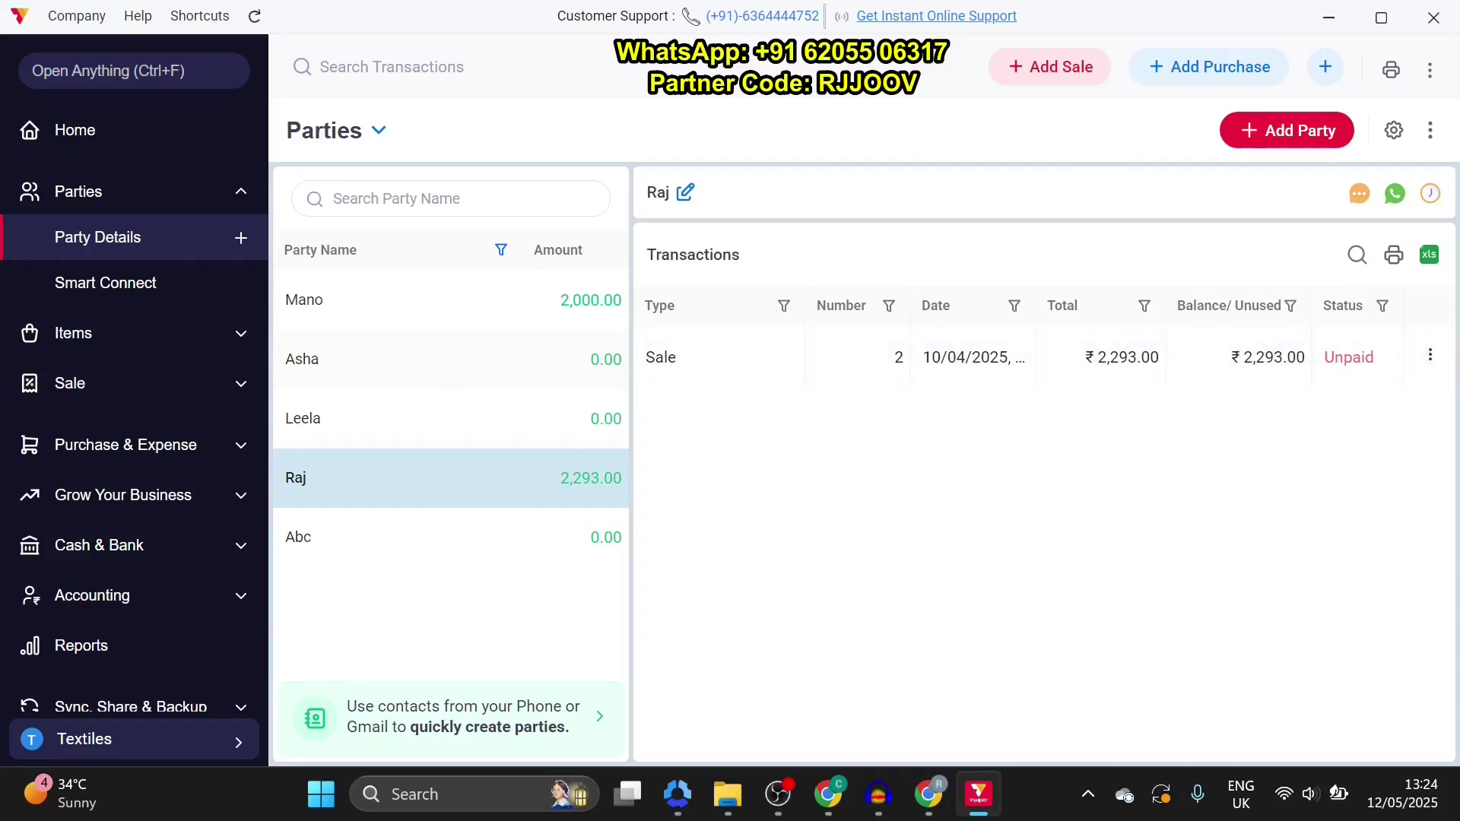
{"action": "left_click", "coordinate": [1431, 355]}
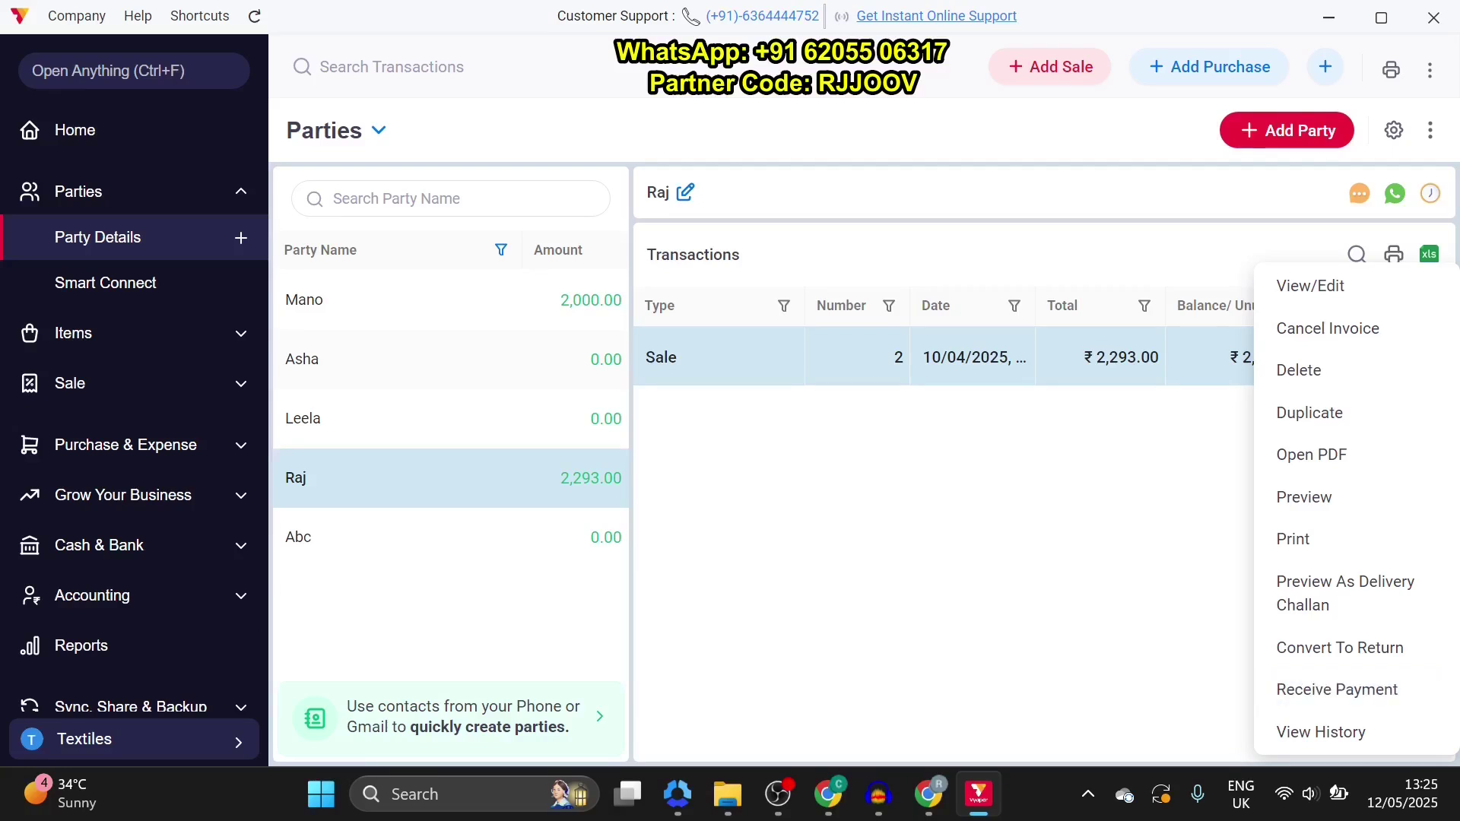
{"action": "key", "text": "Escape"}
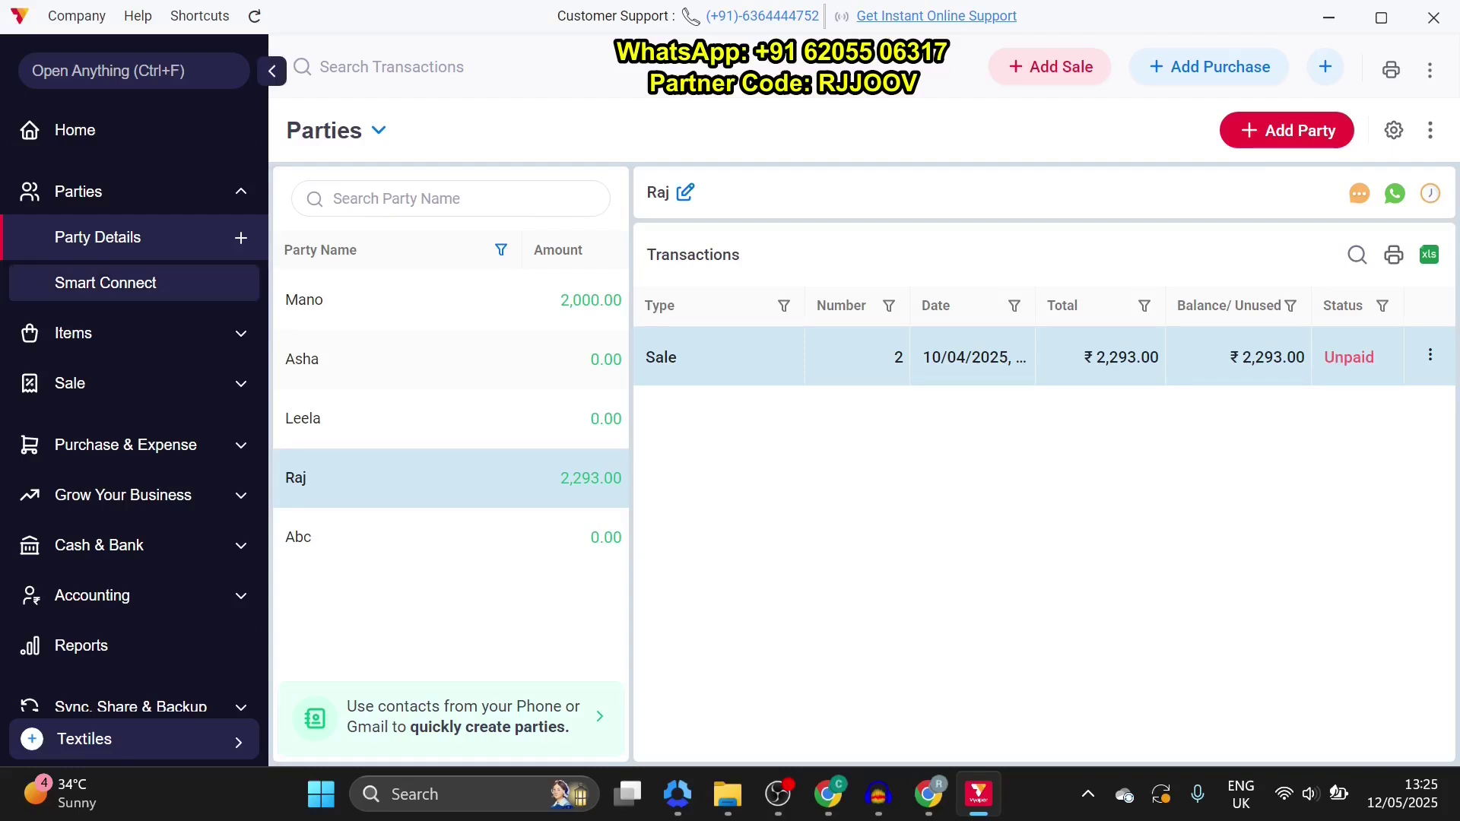
Open Party Smart Connect and link the business WhatsApp account using the QR code and its pairing instructions
{"action": "left_click", "coordinate": [106, 282]}
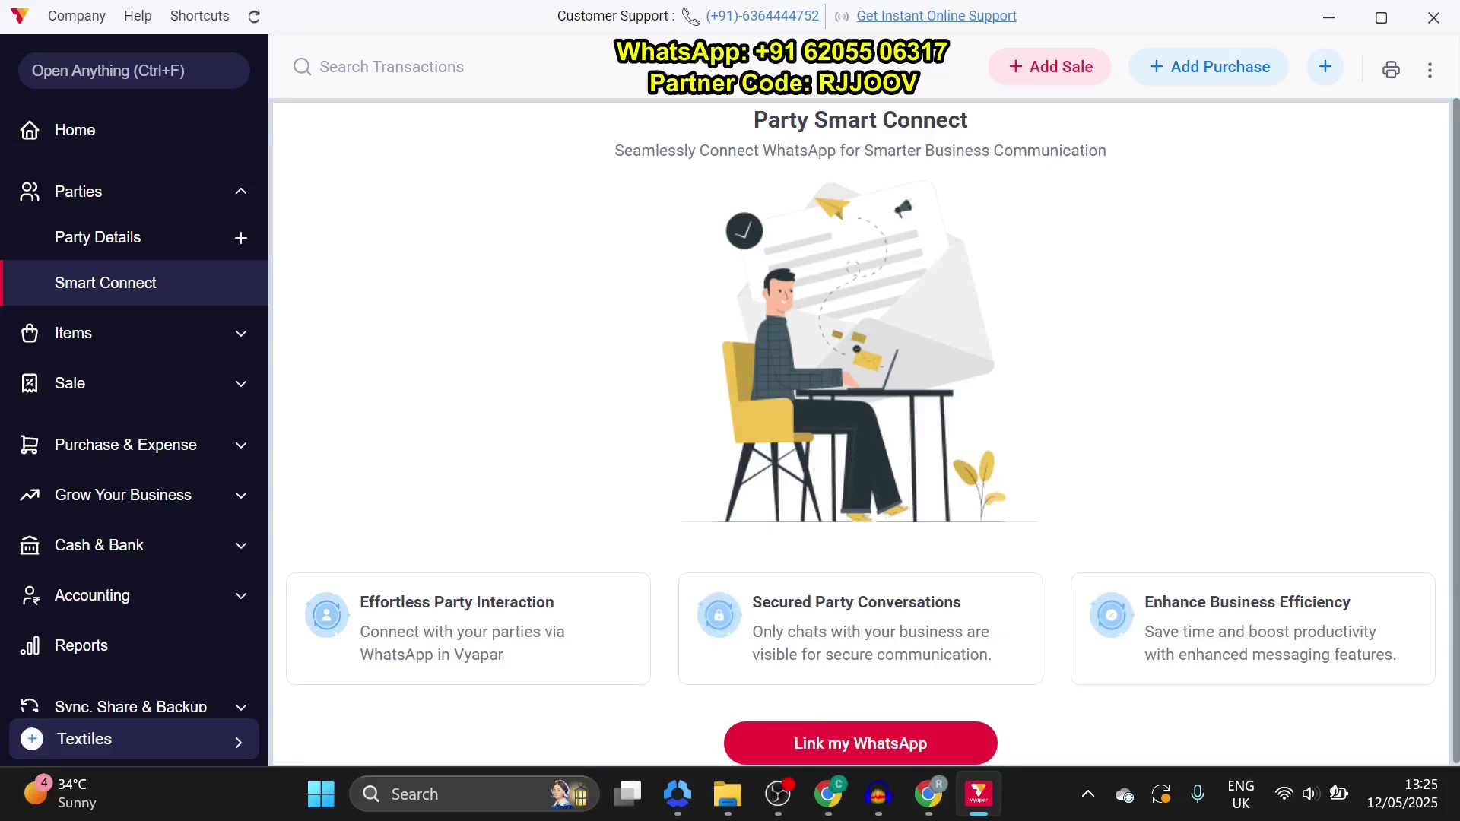
{"action": "scroll", "coordinate": [860, 432], "scroll_direction": "down", "scroll_amount": 1}
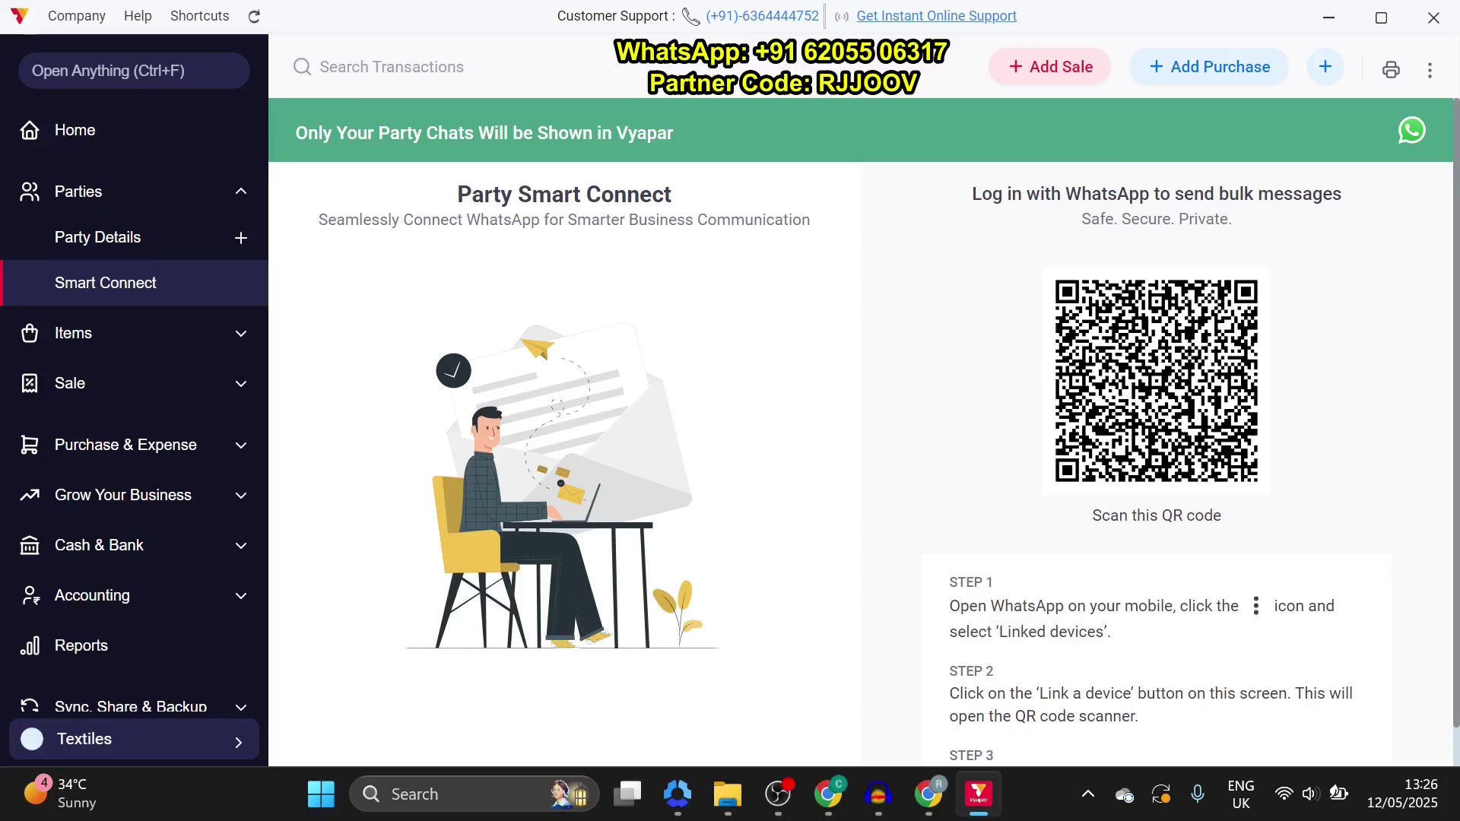
{"action": "scroll", "coordinate": [860, 431], "scroll_direction": "down", "scroll_amount": 1}
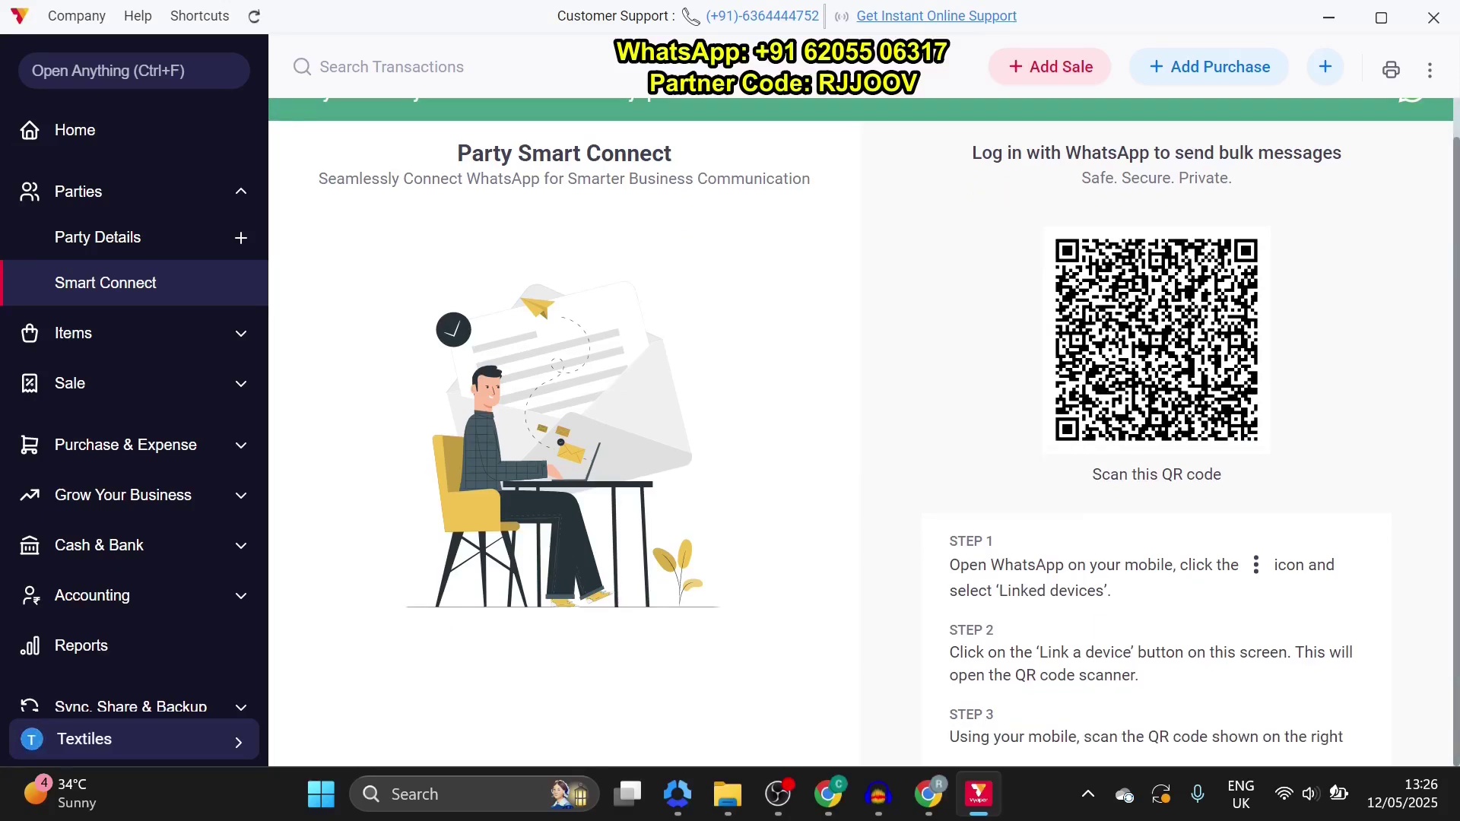
{"action": "scroll", "coordinate": [860, 431], "scroll_direction": "up", "scroll_amount": 1}
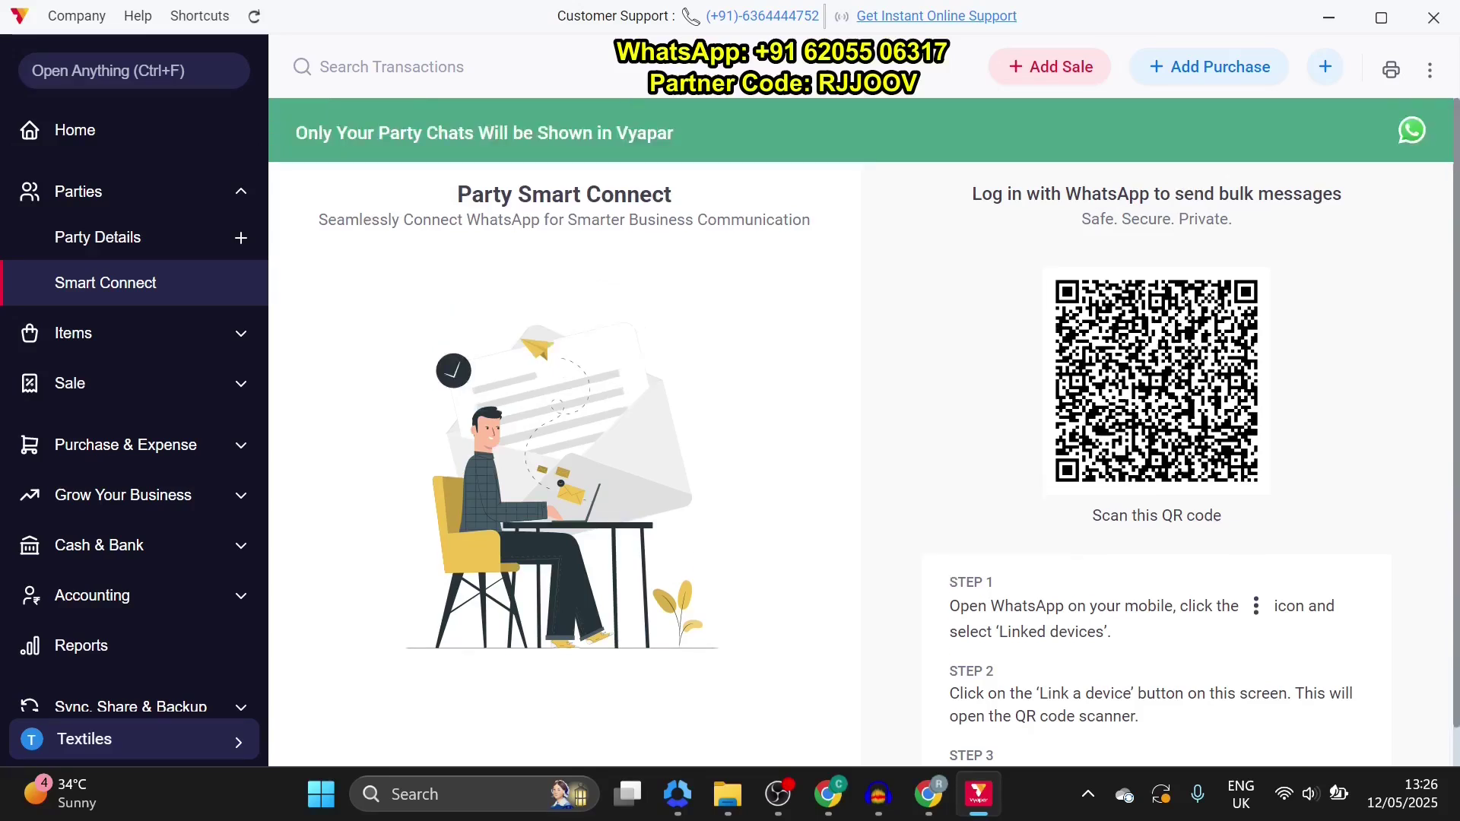
{"action": "scroll", "coordinate": [860, 431], "scroll_direction": "down", "scroll_amount": 1}
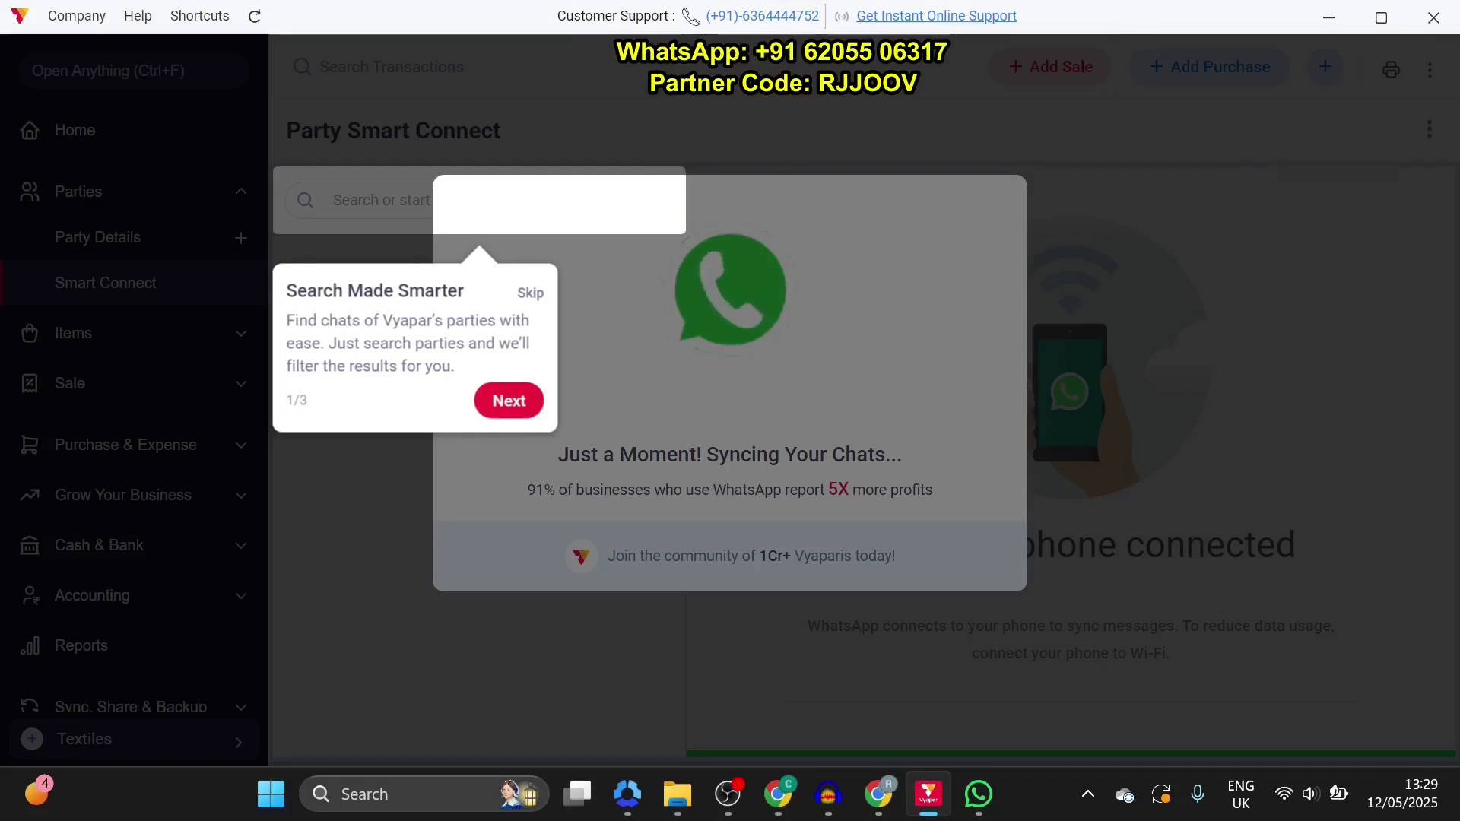
Go through the Smart Connect introduction tour, dismiss it, and search the chats for a party
{"action": "key", "text": "Return"}
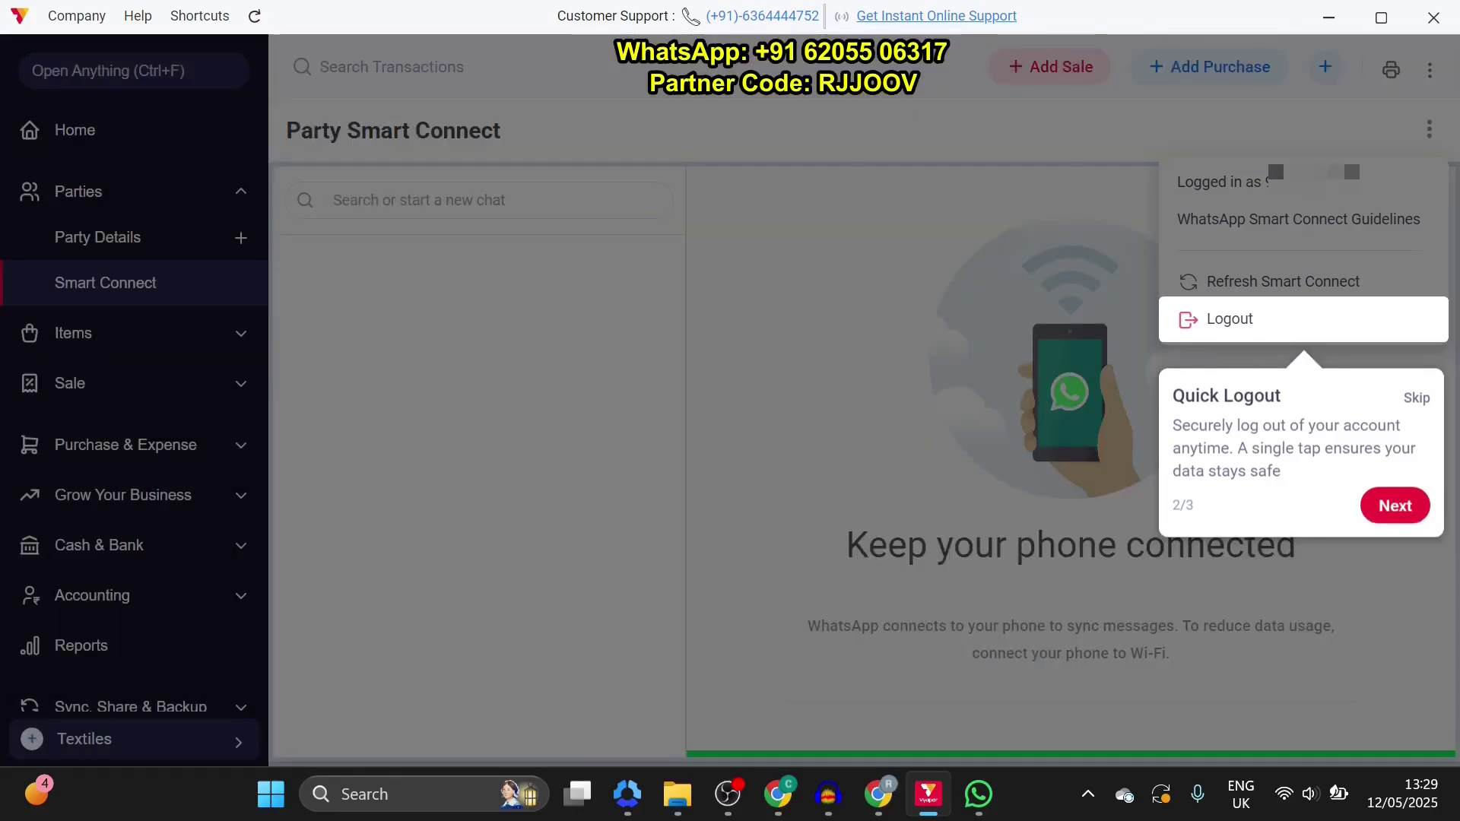
{"action": "key", "text": "Escape"}
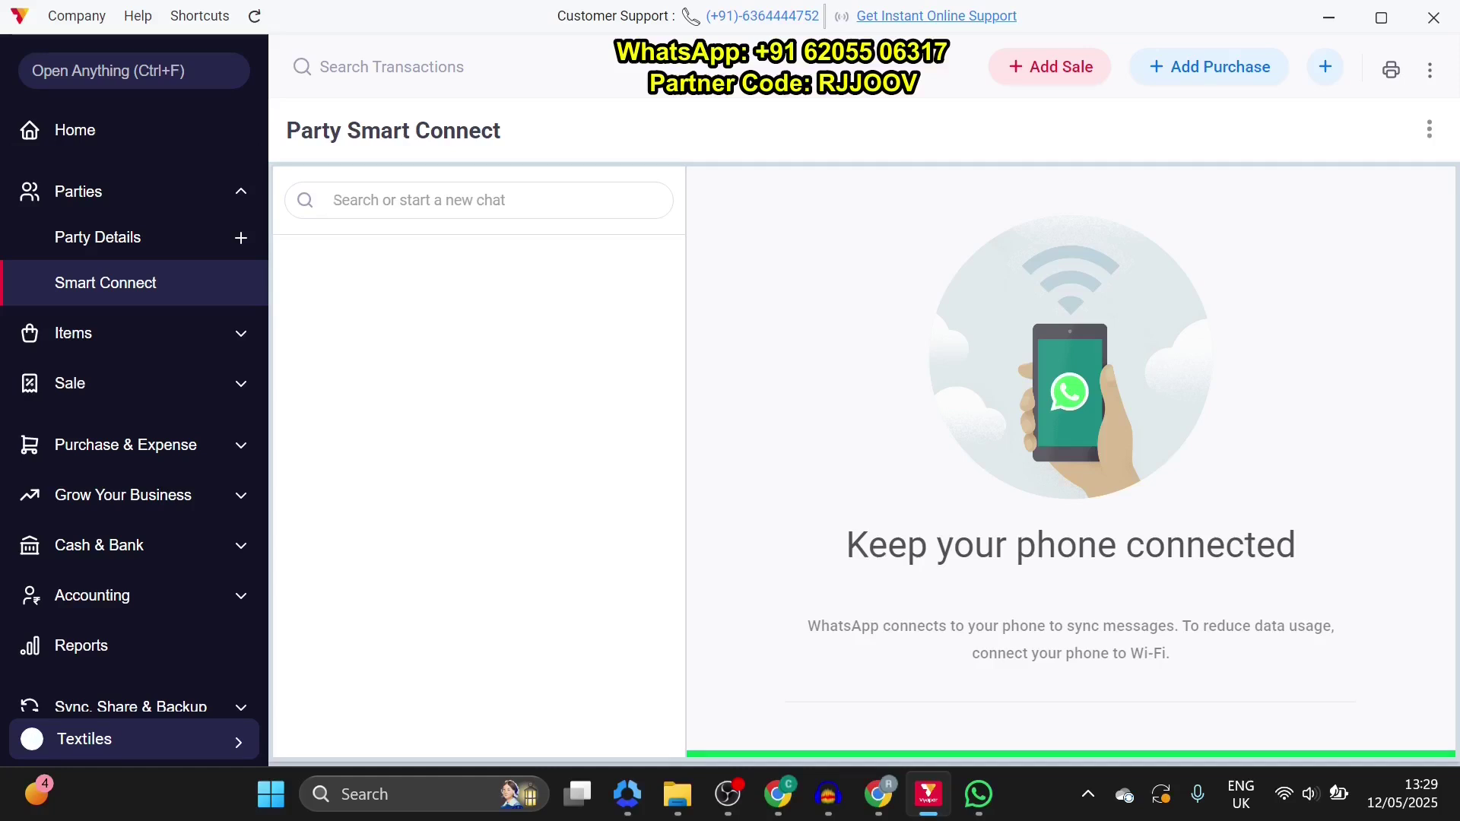
{"action": "type", "text": "ra"}
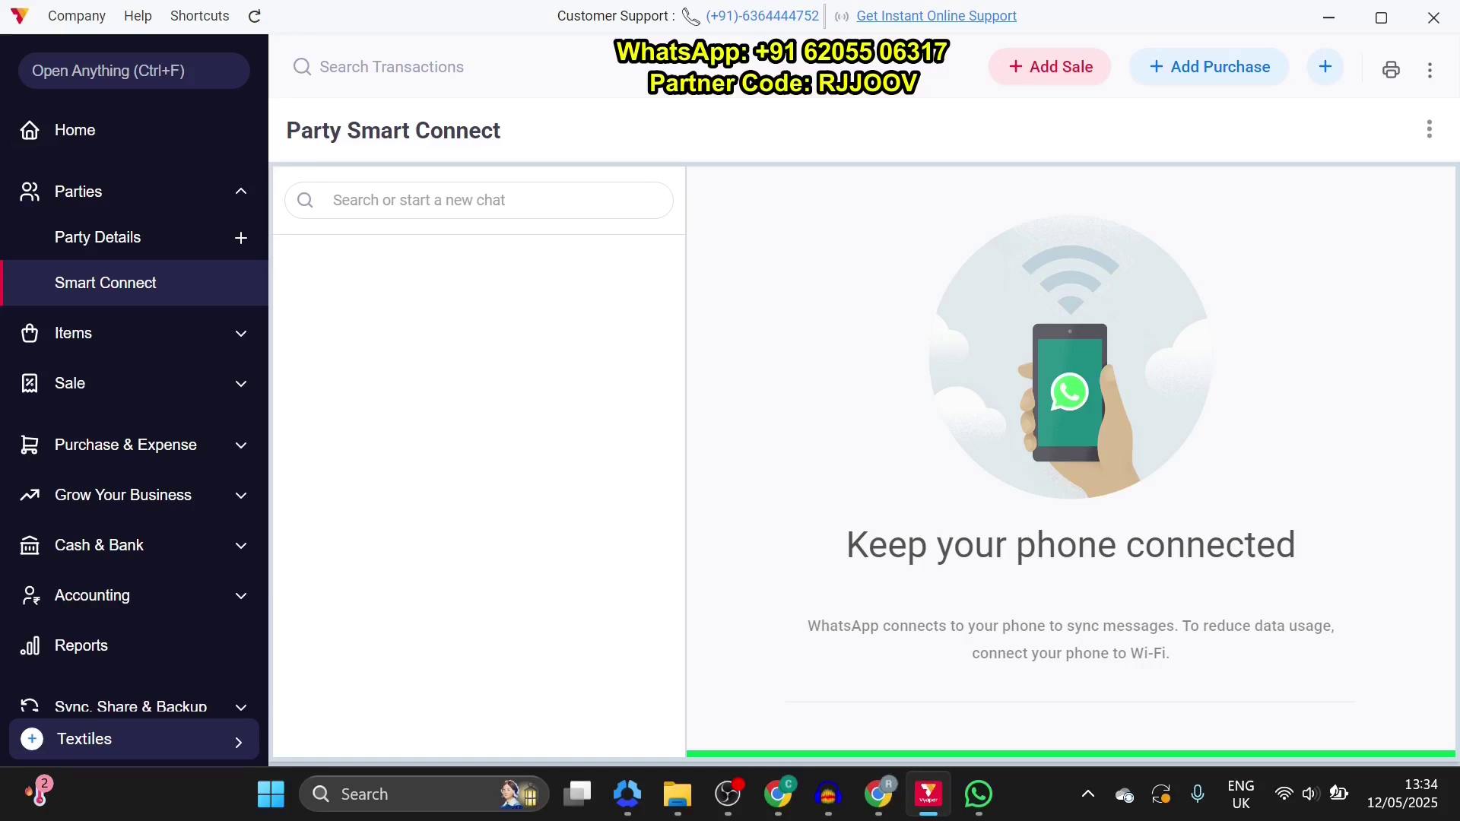
Review Plans & Pricing, comparing the prices and durations of the 1-year and 3-year Desktop + Mobile Gold plans
{"action": "scroll", "coordinate": [134, 545], "scroll_direction": "down", "scroll_amount": 3}
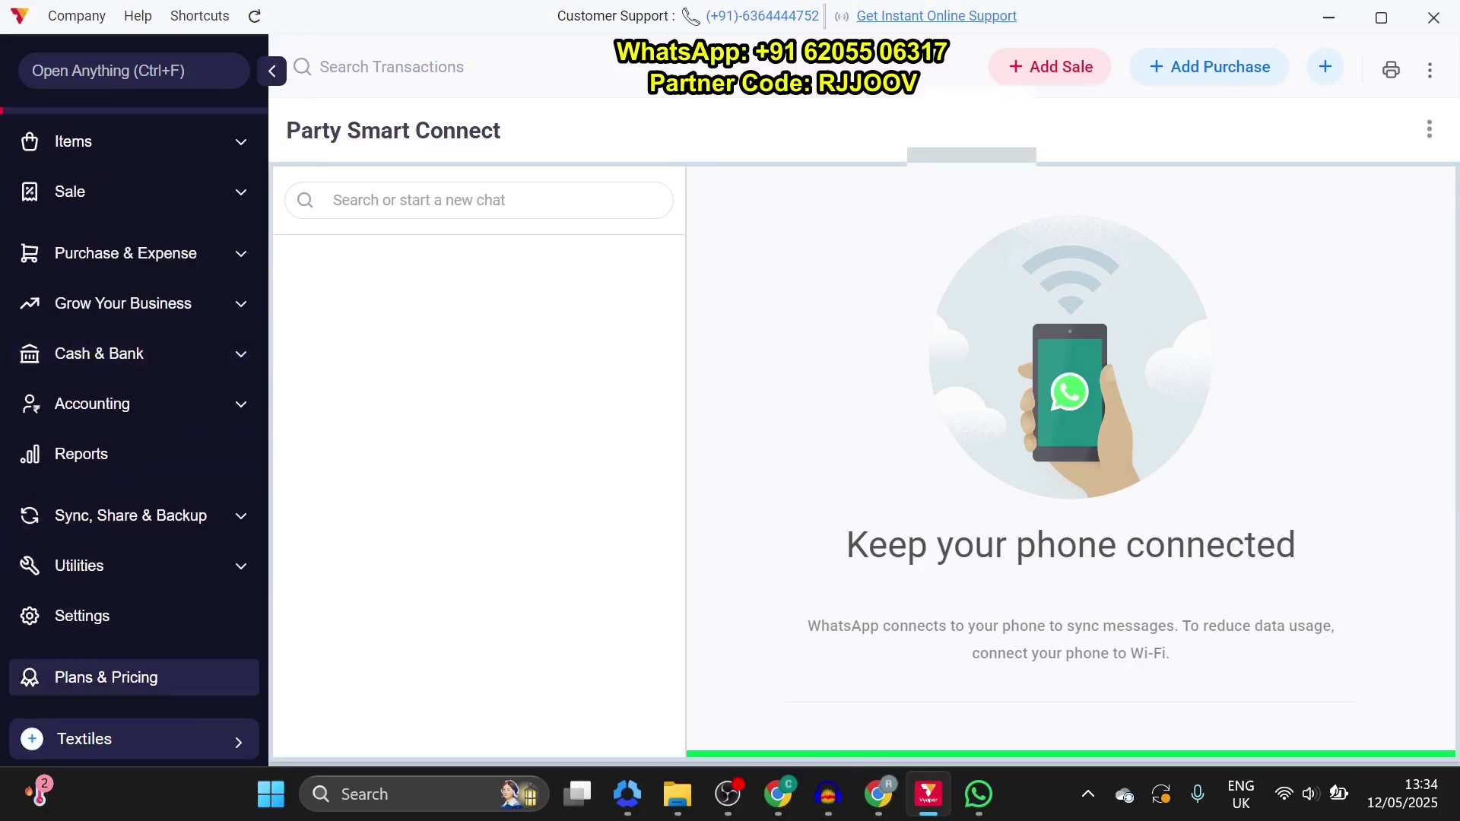
{"action": "left_click", "coordinate": [105, 678]}
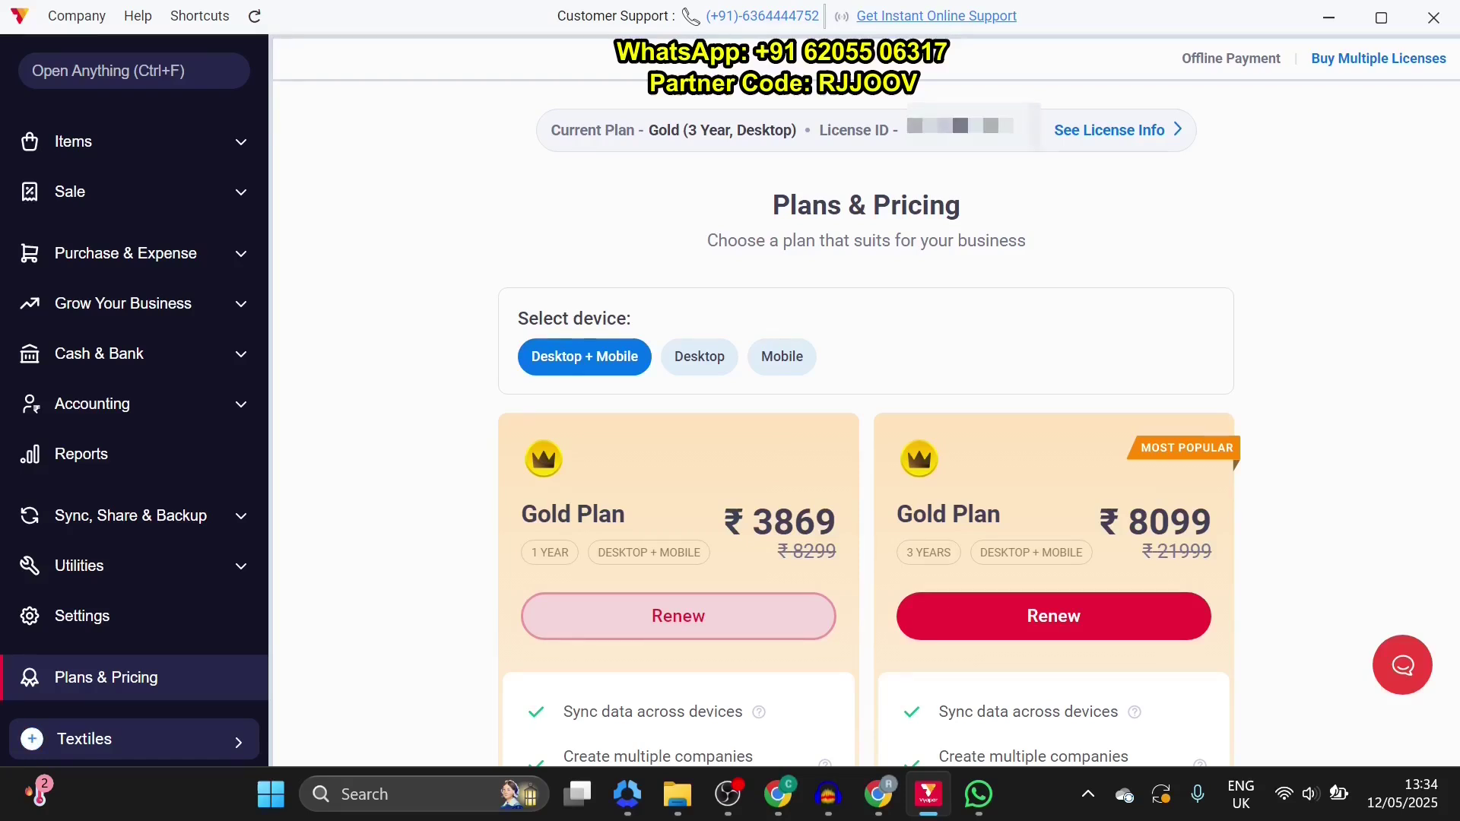
{"action": "left_click_drag", "start_coordinate": [752, 522], "coordinate": [837, 522]}
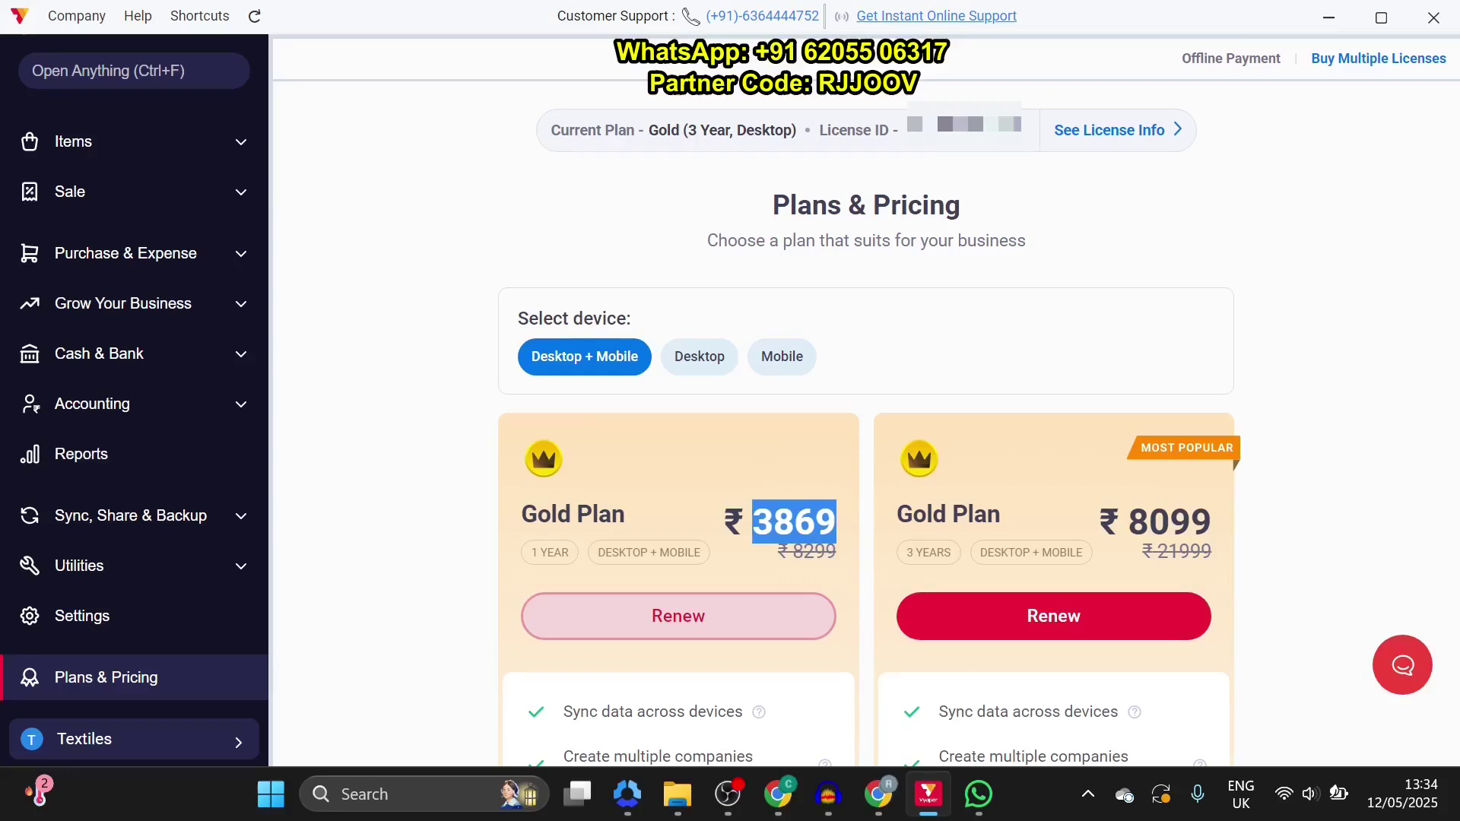
{"action": "left_click_drag", "start_coordinate": [1130, 522], "coordinate": [1211, 522]}
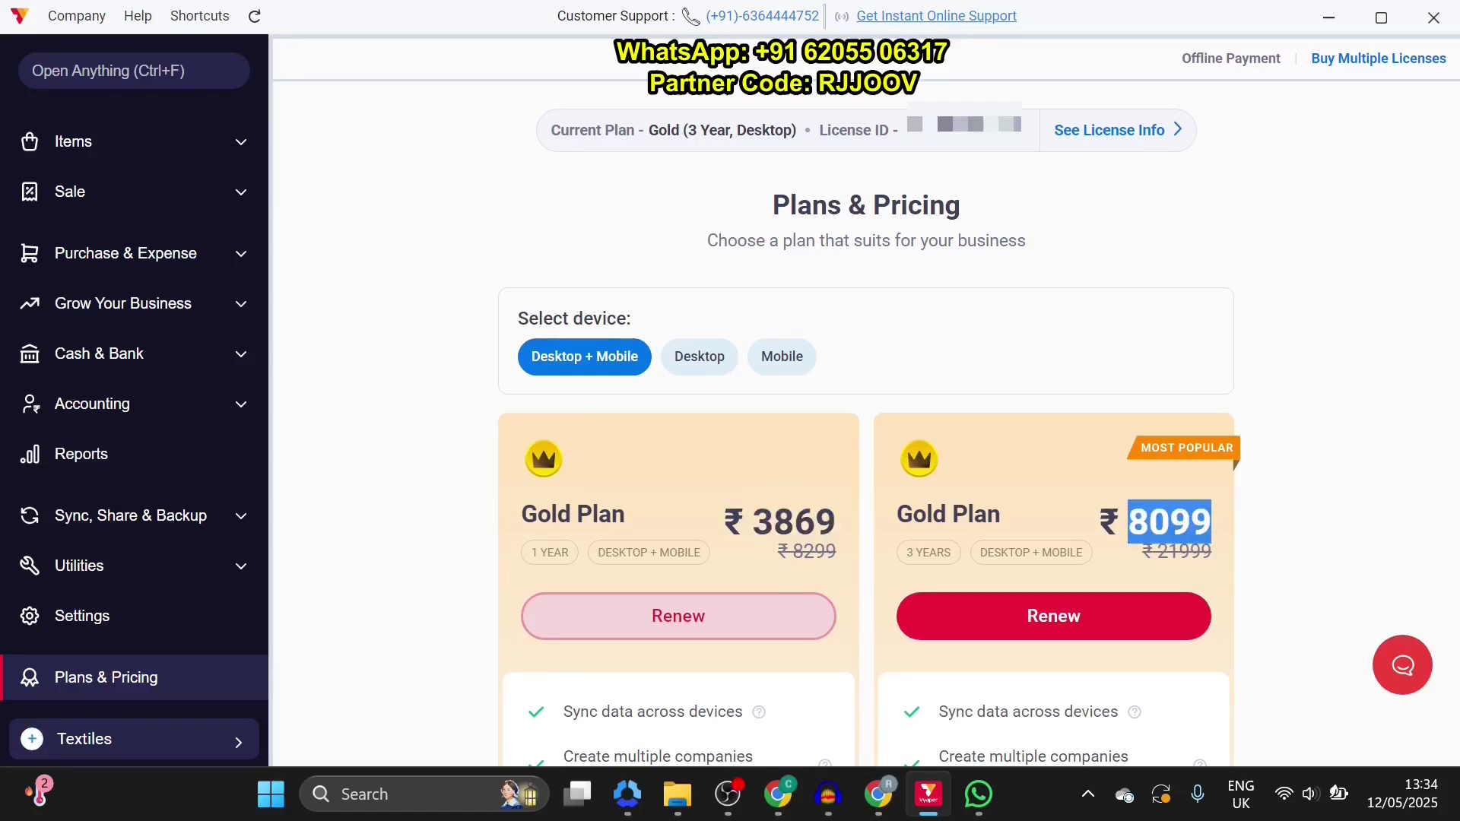
{"action": "left_click_drag", "start_coordinate": [531, 553], "coordinate": [564, 552]}
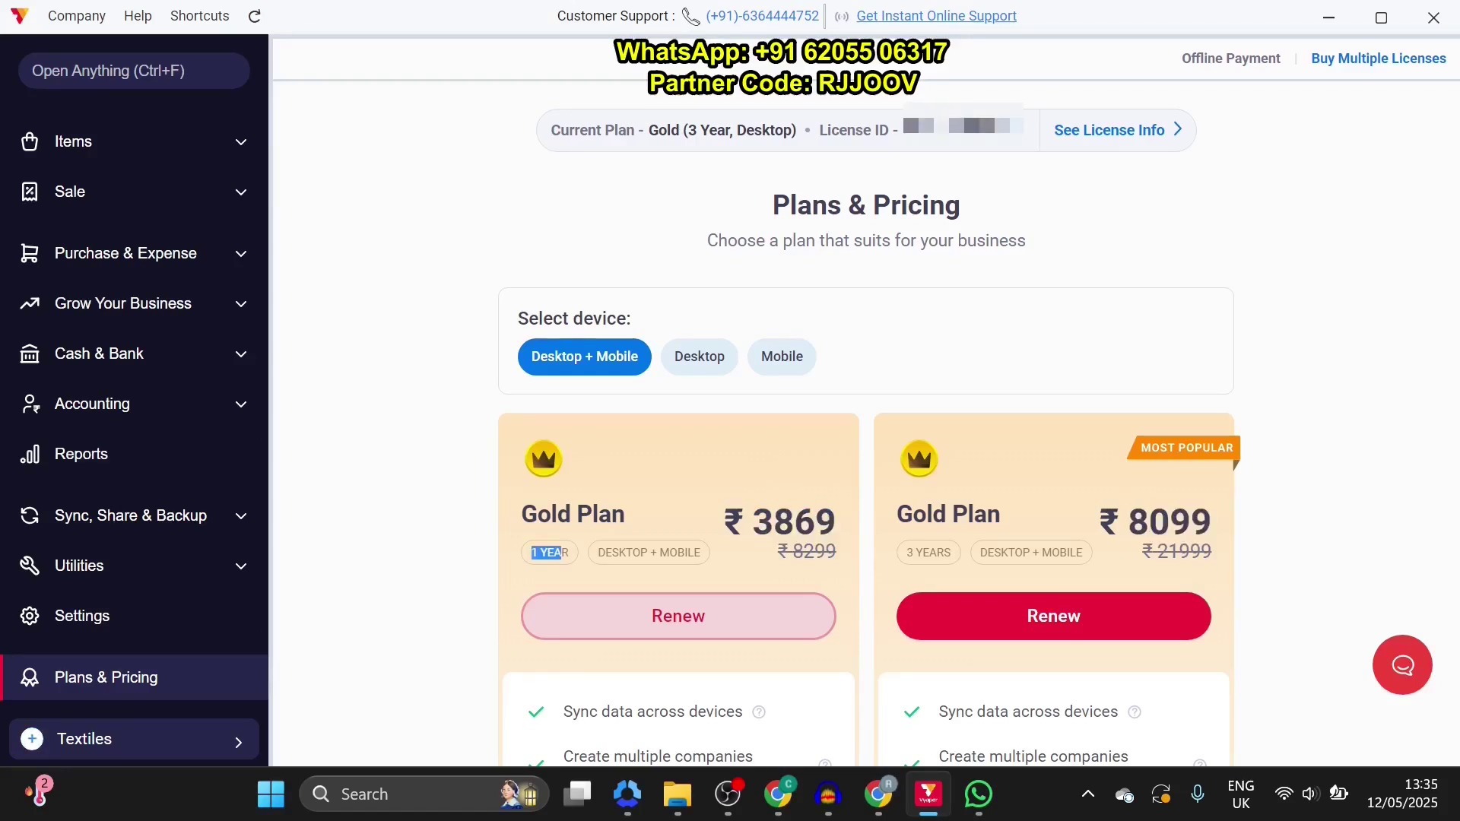
{"action": "left_click_drag", "start_coordinate": [951, 553], "coordinate": [905, 552]}
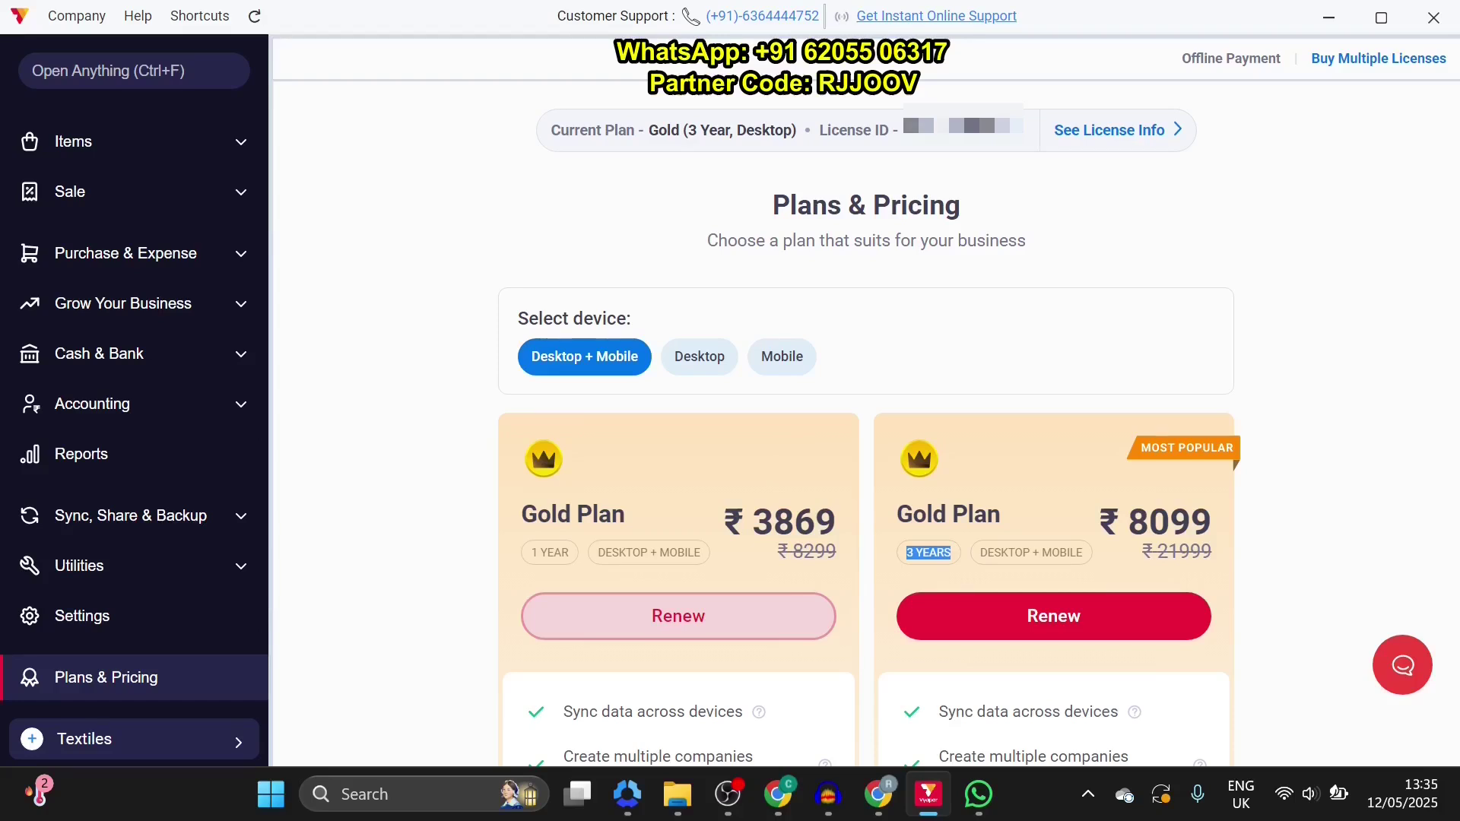